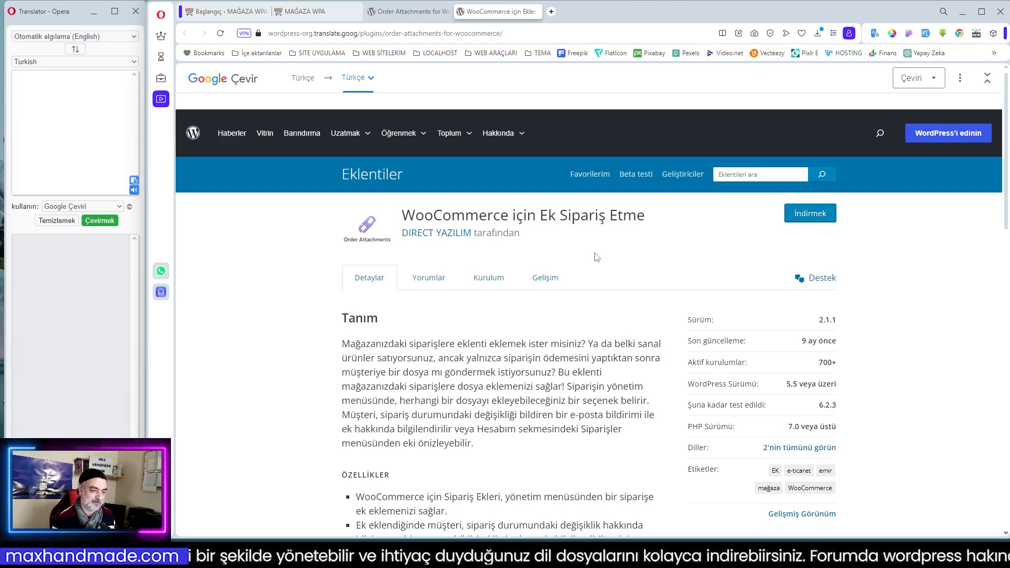
Review the Order Attachments for WooCommerce plugin page, including its description, features, compatibility and ratings.
{"action": "scroll", "coordinate": [608, 337], "scroll_direction": "down", "scroll_amount": 2}
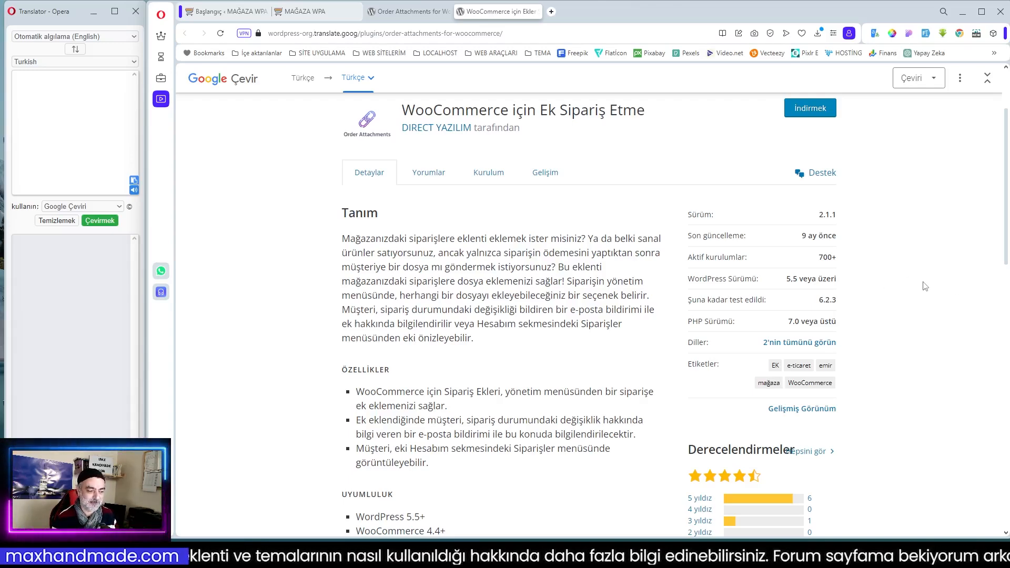
{"action": "scroll", "coordinate": [925, 286], "scroll_direction": "up", "scroll_amount": 1}
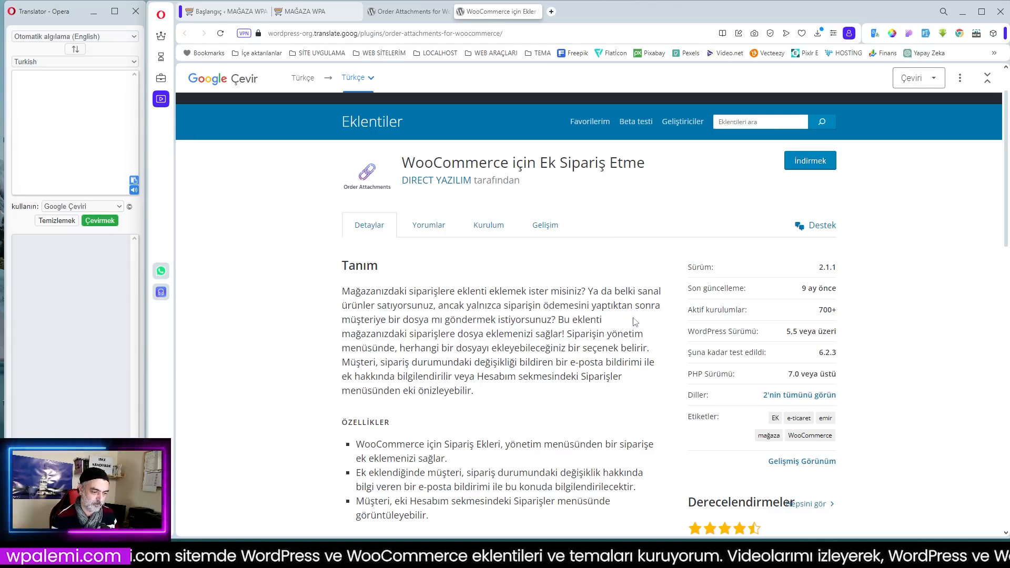
{"action": "scroll", "coordinate": [634, 321], "scroll_direction": "down", "scroll_amount": 7}
{"action": "scroll", "coordinate": [642, 319], "scroll_direction": "down", "scroll_amount": 3}
{"action": "scroll", "coordinate": [847, 343], "scroll_direction": "up", "scroll_amount": 8}
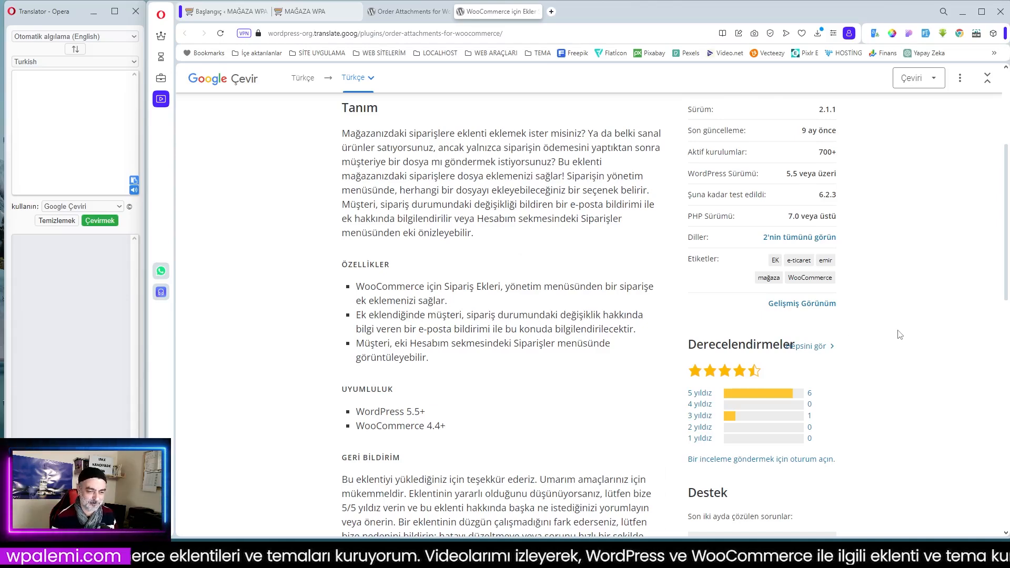
{"action": "scroll", "coordinate": [898, 334], "scroll_direction": "up", "scroll_amount": 3}
{"action": "scroll", "coordinate": [896, 336], "scroll_direction": "down", "scroll_amount": 3}
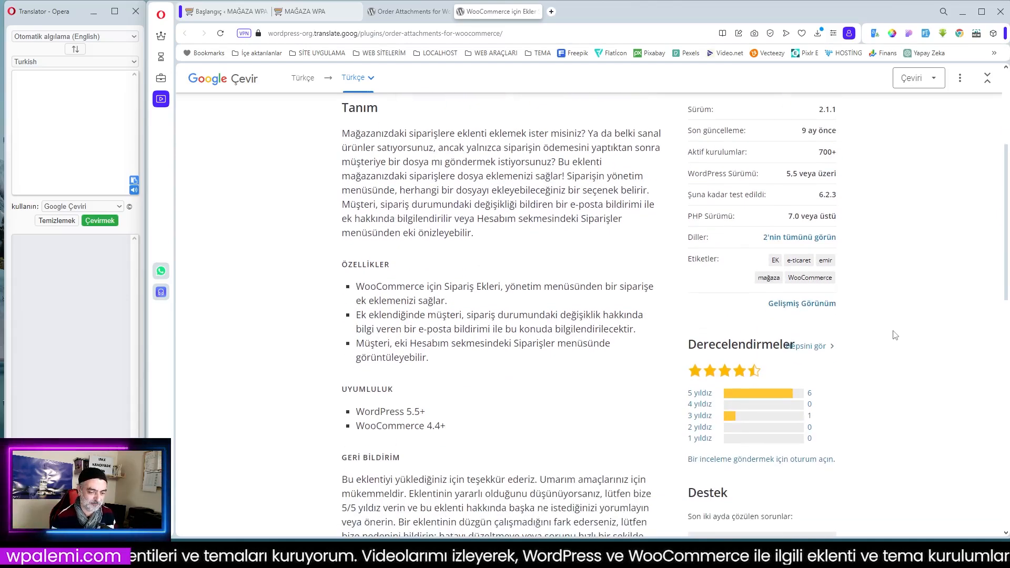
{"action": "scroll", "coordinate": [895, 335], "scroll_direction": "up", "scroll_amount": 3}
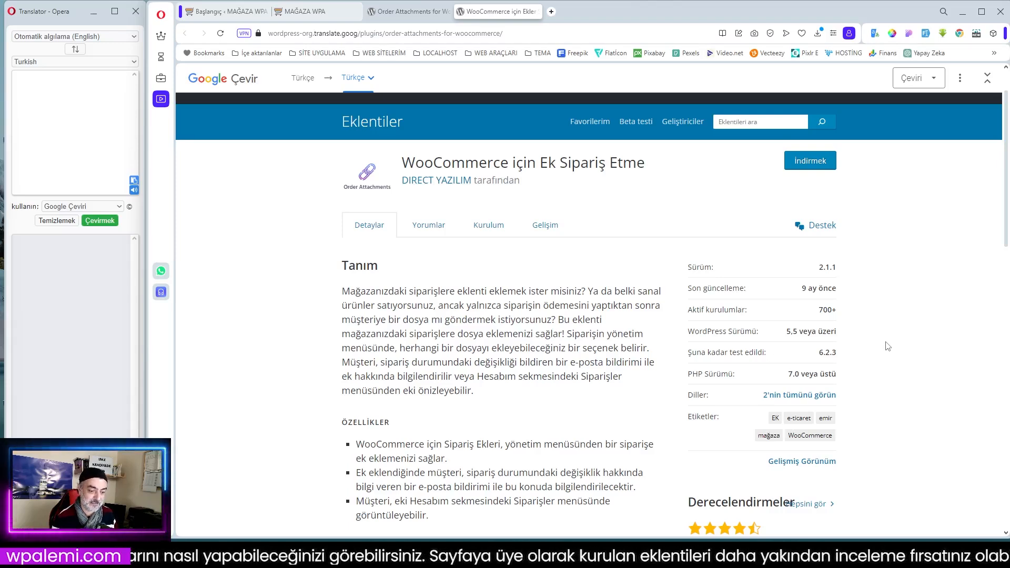
{"action": "mouse_move", "coordinate": [466, 297]}
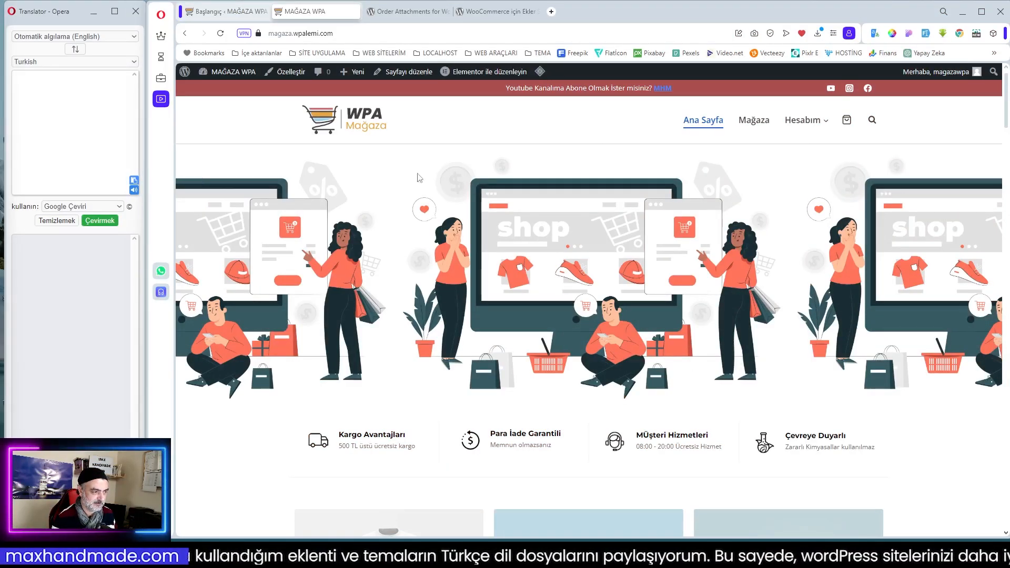
Look over the MAĞAZA WPA store's home page down to the featured products.
{"action": "left_click", "coordinate": [299, 28]}
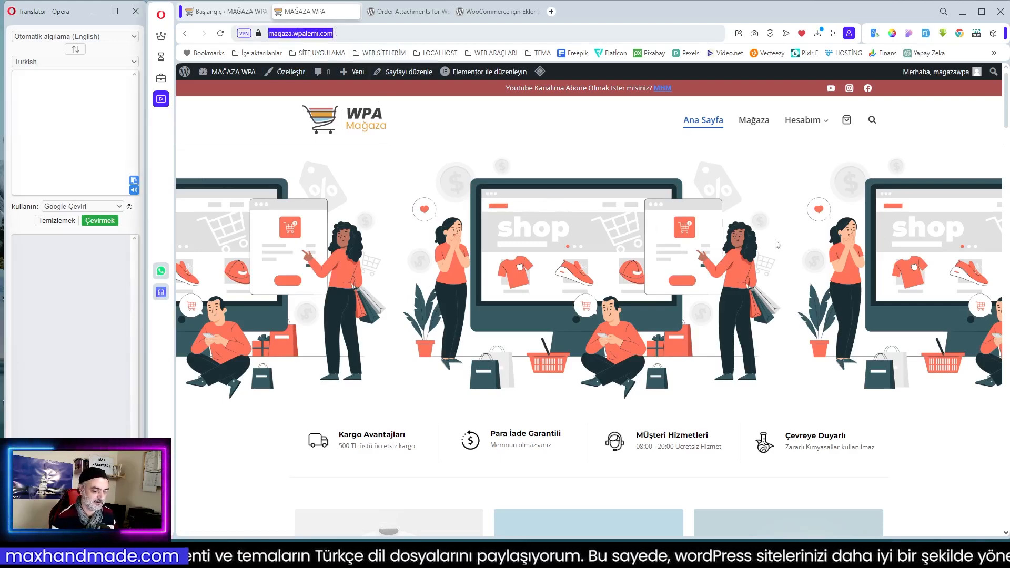
{"action": "scroll", "coordinate": [778, 243], "scroll_direction": "down", "scroll_amount": 7}
{"action": "scroll", "coordinate": [778, 243], "scroll_direction": "down", "scroll_amount": 9}
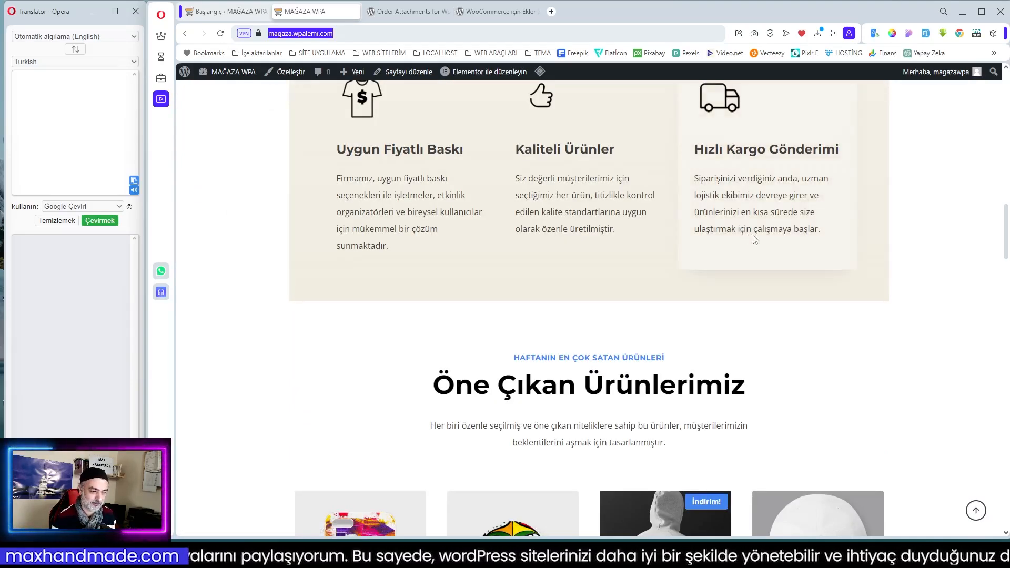
{"action": "scroll", "coordinate": [818, 331], "scroll_direction": "down", "scroll_amount": 6}
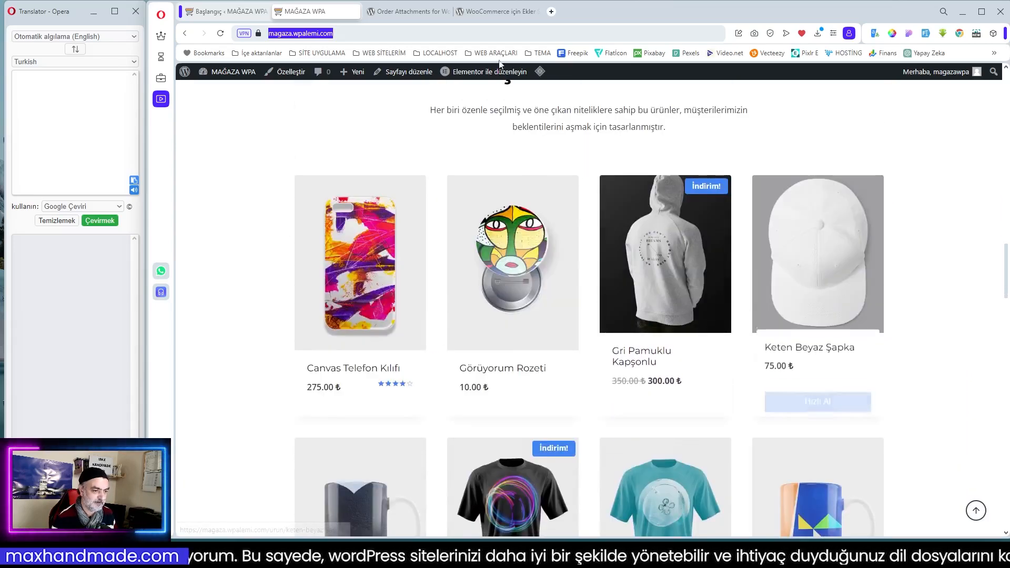
Search for "Order Attachments" among the plugins that can be added to the MAĞAZA WPA site.
{"action": "left_click", "coordinate": [224, 11]}
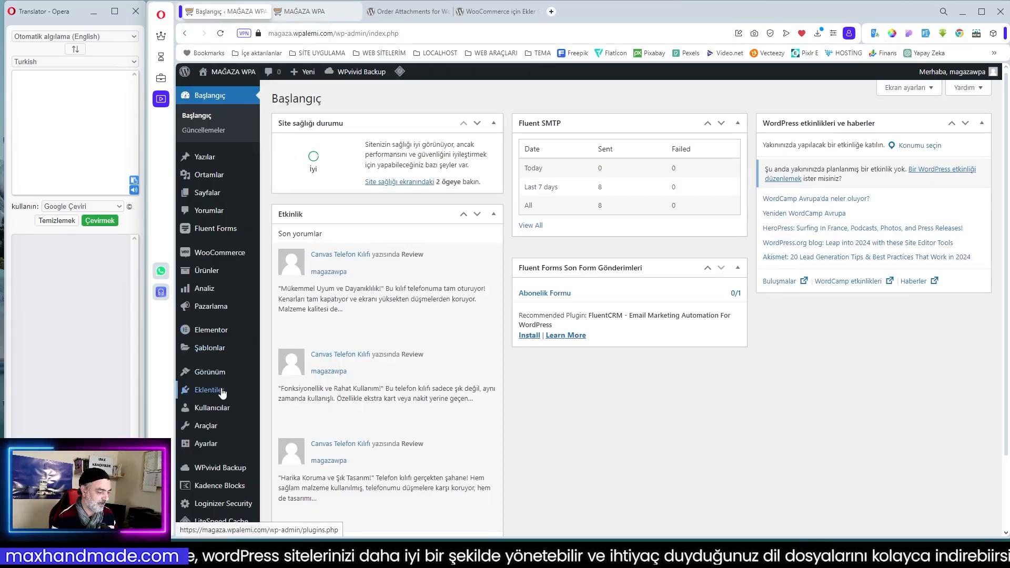
{"action": "mouse_move", "coordinate": [225, 394]}
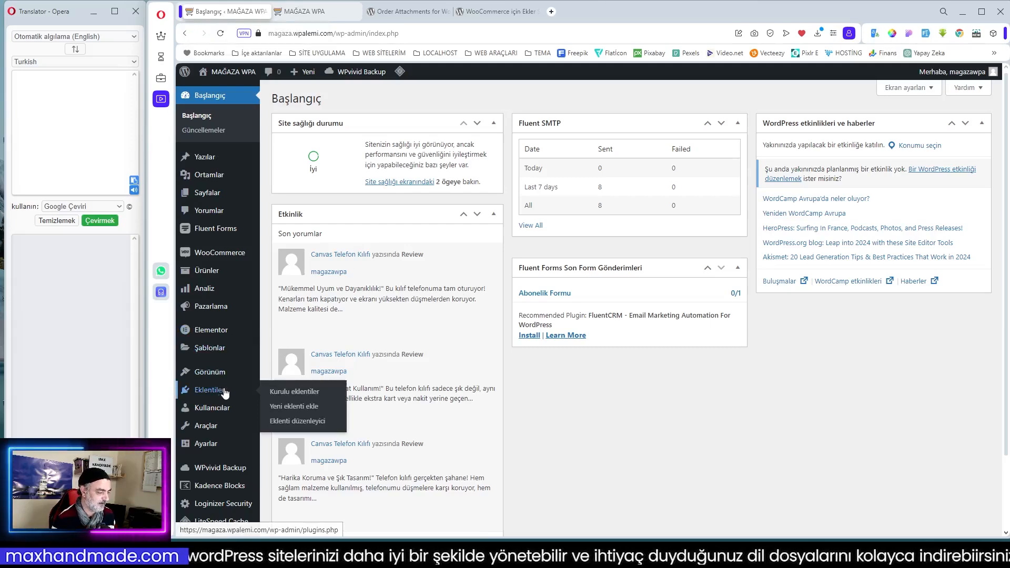
{"action": "left_click", "coordinate": [298, 409]}
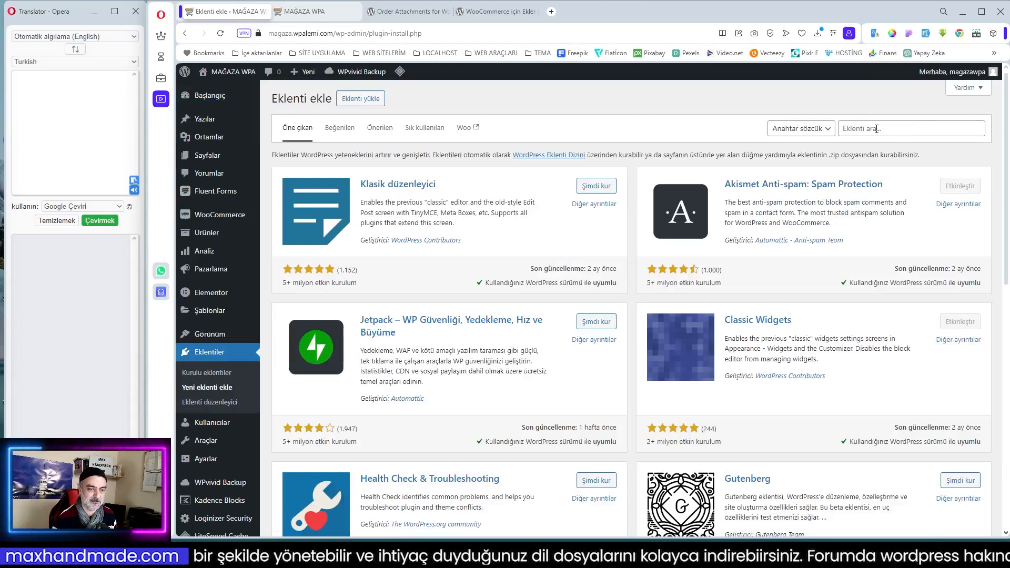
{"action": "left_click", "coordinate": [876, 129]}
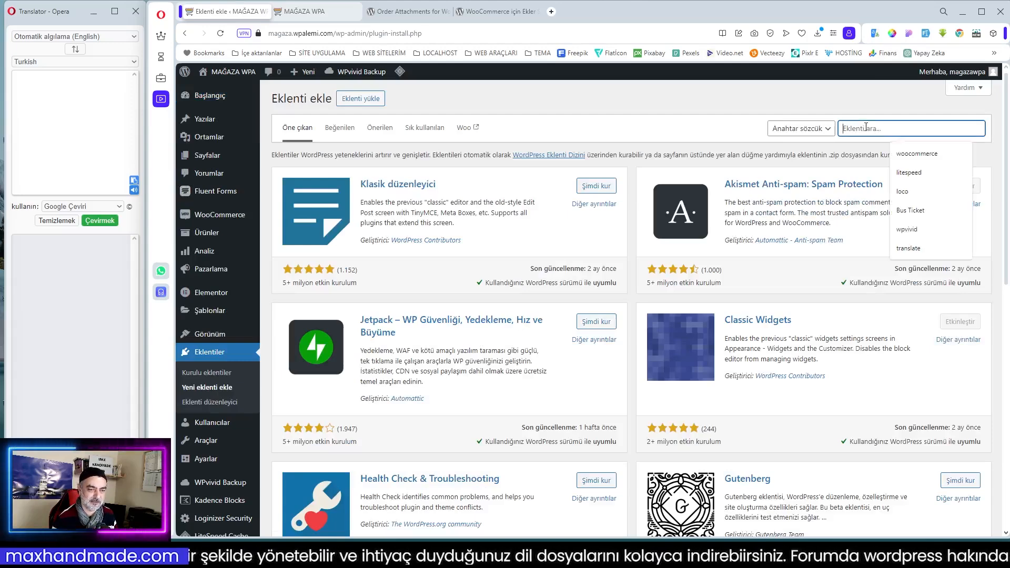
{"action": "type", "text": "Order Attachments"}
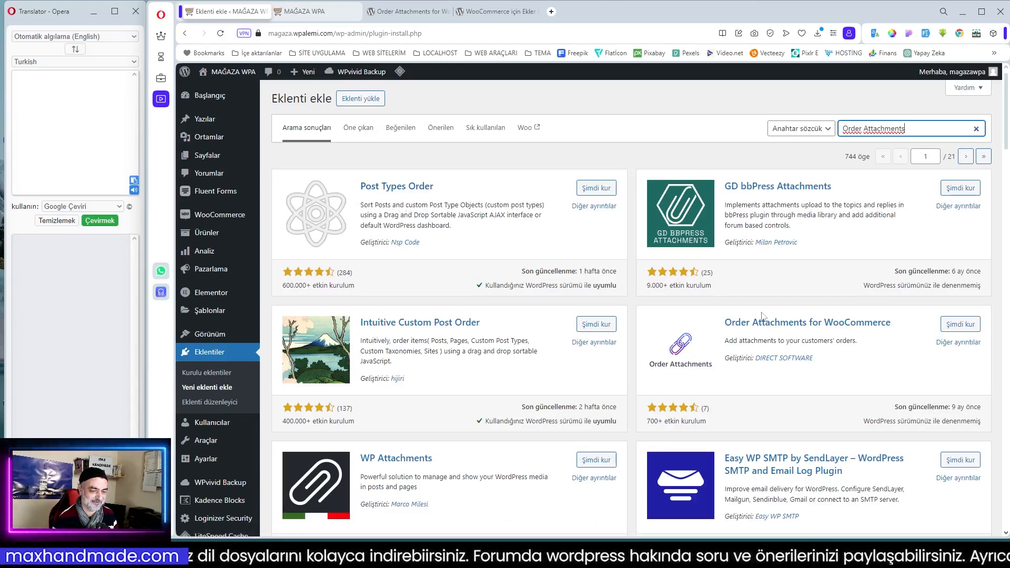
Check the last update date and WordPress version compatibility of Order Attachments for WooCommerce in the search results.
{"action": "left_click", "coordinate": [904, 347]}
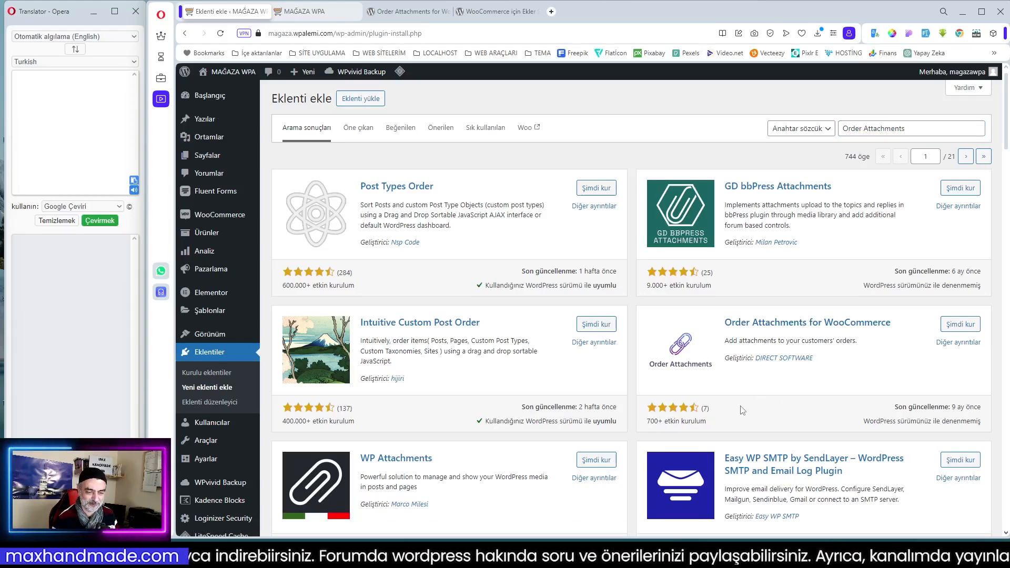
{"action": "left_click_drag", "start_coordinate": [896, 409], "coordinate": [980, 408]}
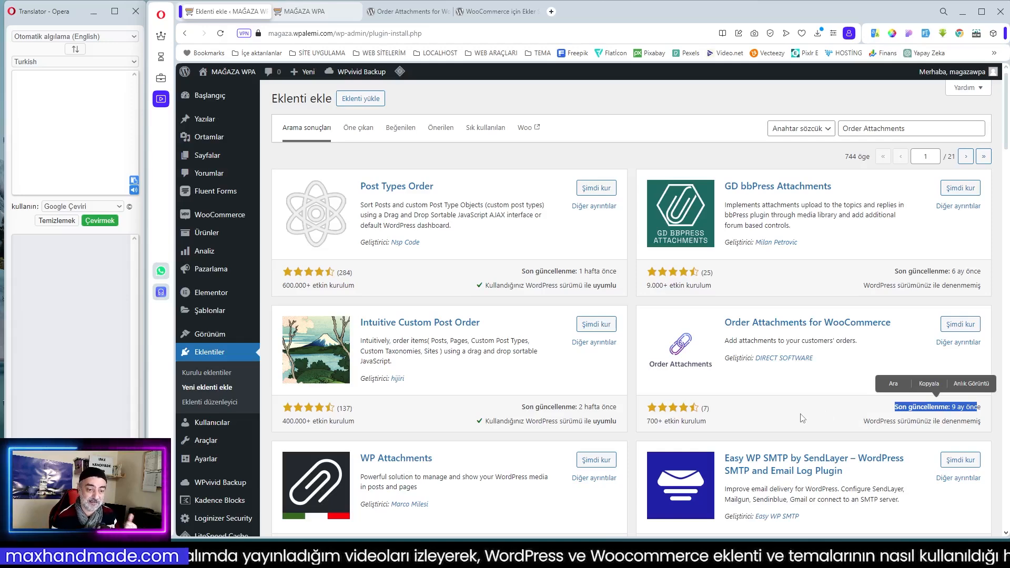
{"action": "left_click", "coordinate": [847, 429]}
{"action": "left_click_drag", "start_coordinate": [982, 426], "coordinate": [825, 422]}
{"action": "left_click", "coordinate": [825, 423]}
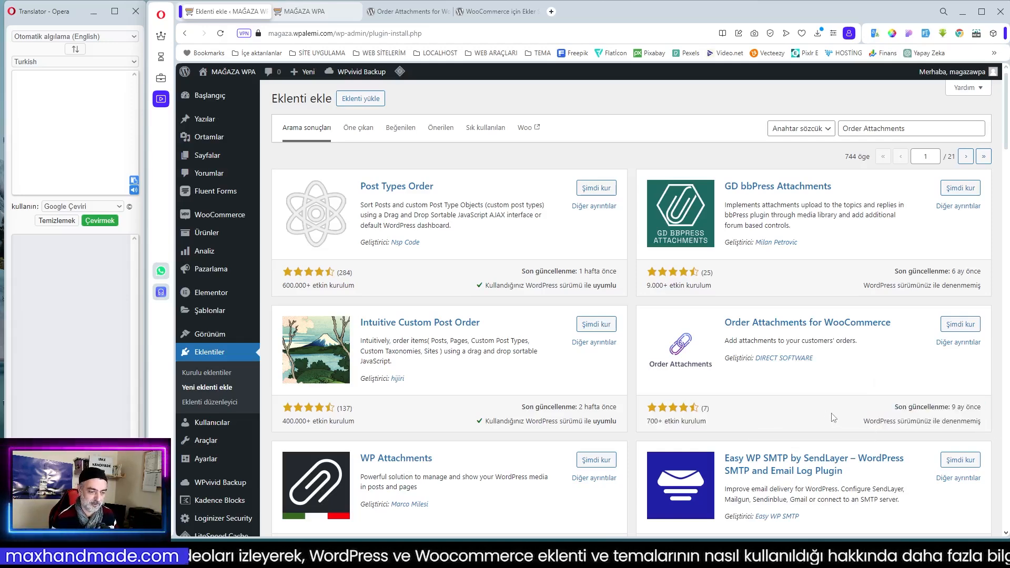
Install and activate the Order Attachments for WooCommerce plugin.
{"action": "left_click", "coordinate": [960, 324]}
{"action": "left_click", "coordinate": [964, 329]}
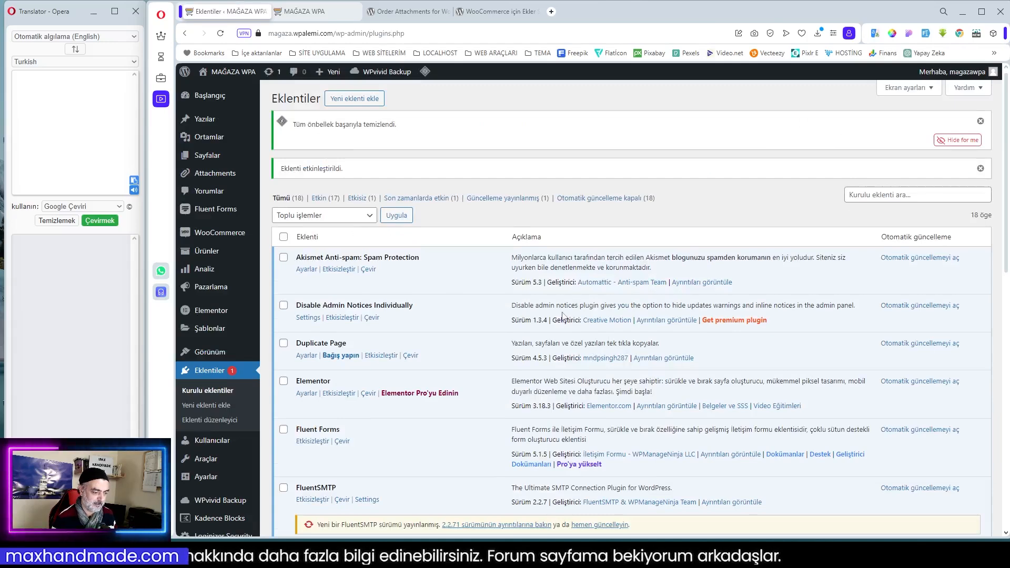
{"action": "scroll", "coordinate": [563, 316], "scroll_direction": "down", "scroll_amount": 2}
{"action": "scroll", "coordinate": [563, 315], "scroll_direction": "up", "scroll_amount": 2}
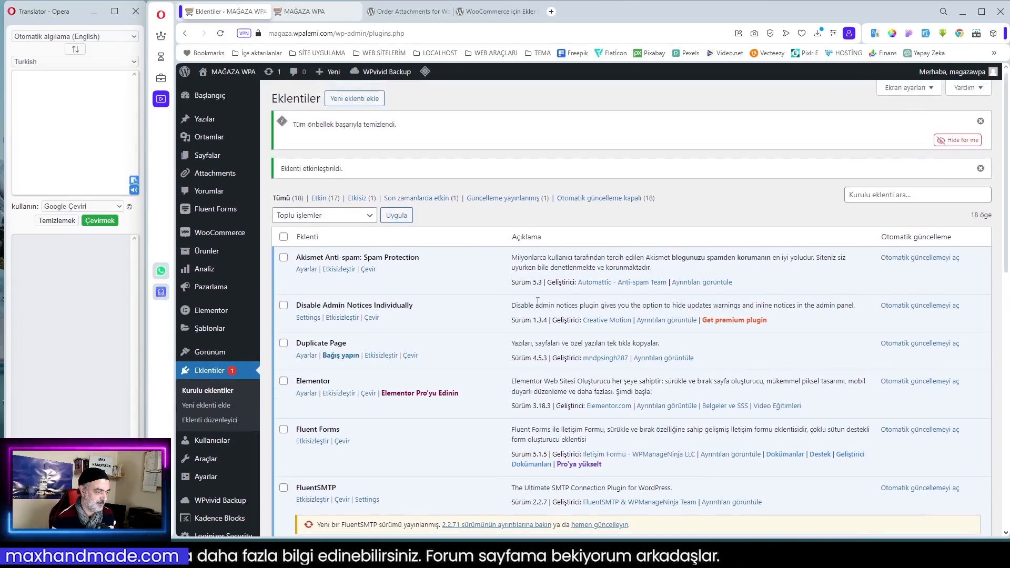
In the attachment plugin's email settings, fill the subject with "{order_number} nolu siparişinizin E-Faturası" copied from the TEST WPA site.
{"action": "left_click", "coordinate": [203, 176]}
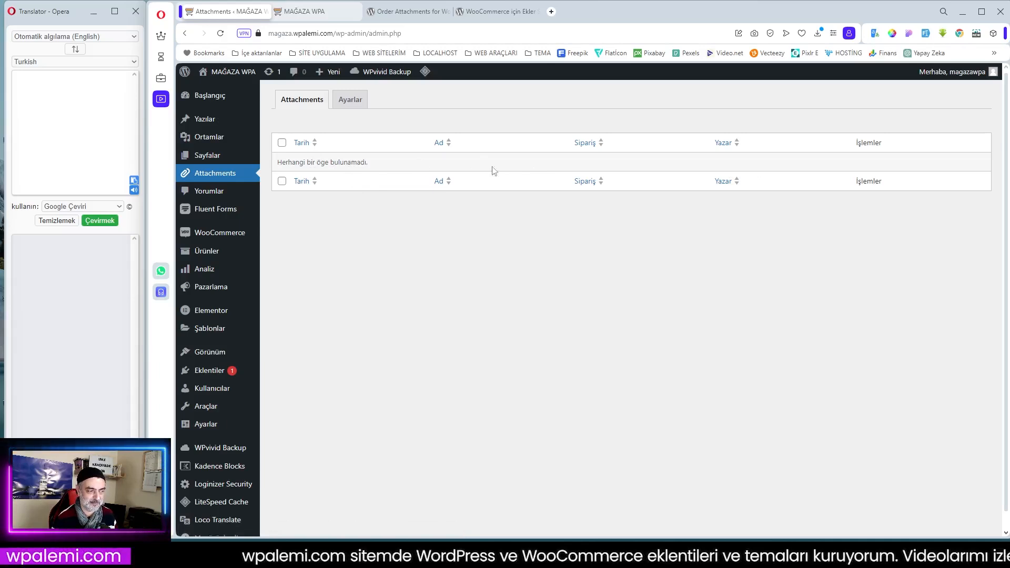
{"action": "left_click", "coordinate": [343, 105]}
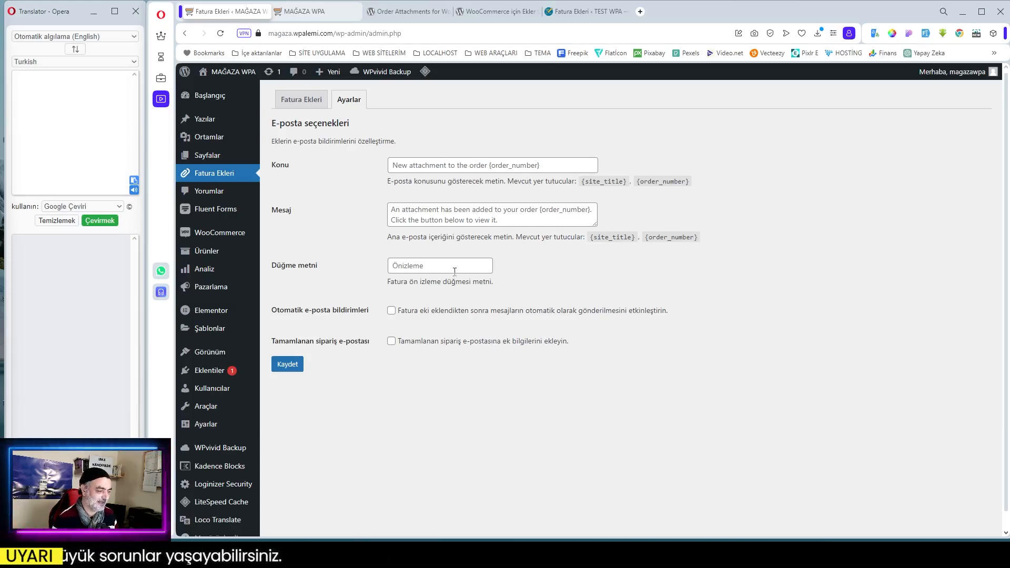
{"action": "key", "text": "ctrl+Tab"}
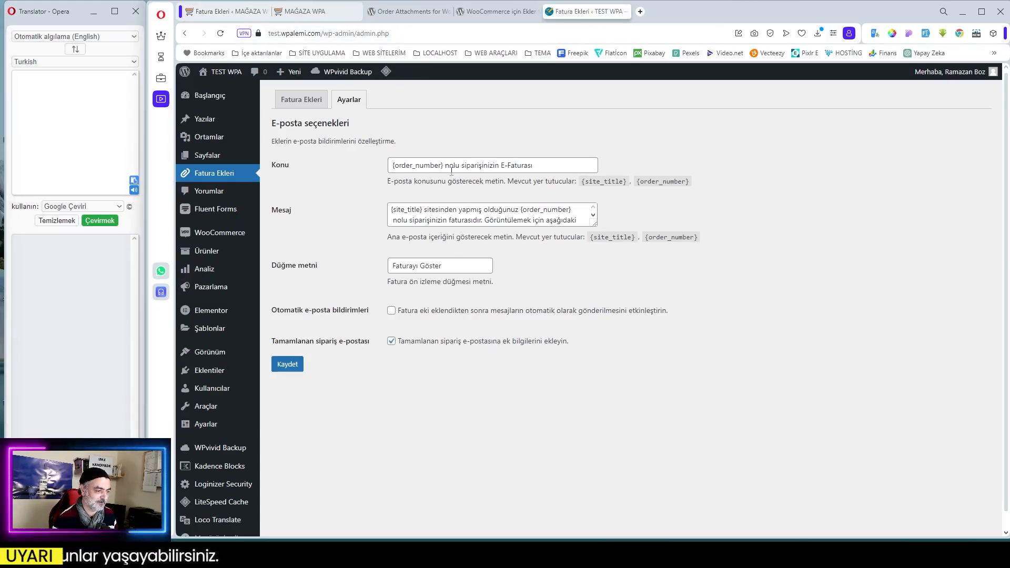
{"action": "left_click_drag", "start_coordinate": [548, 165], "coordinate": [376, 168]}
{"action": "key", "text": "ctrl+c"}
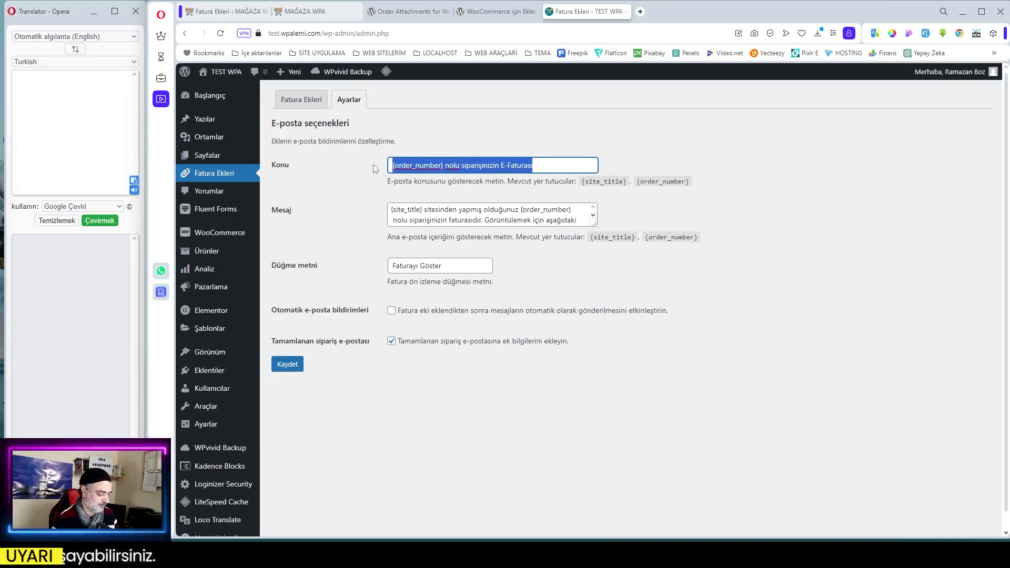
{"action": "left_click", "coordinate": [227, 11]}
{"action": "left_click", "coordinate": [436, 165]}
{"action": "key", "text": "ctrl+v"}
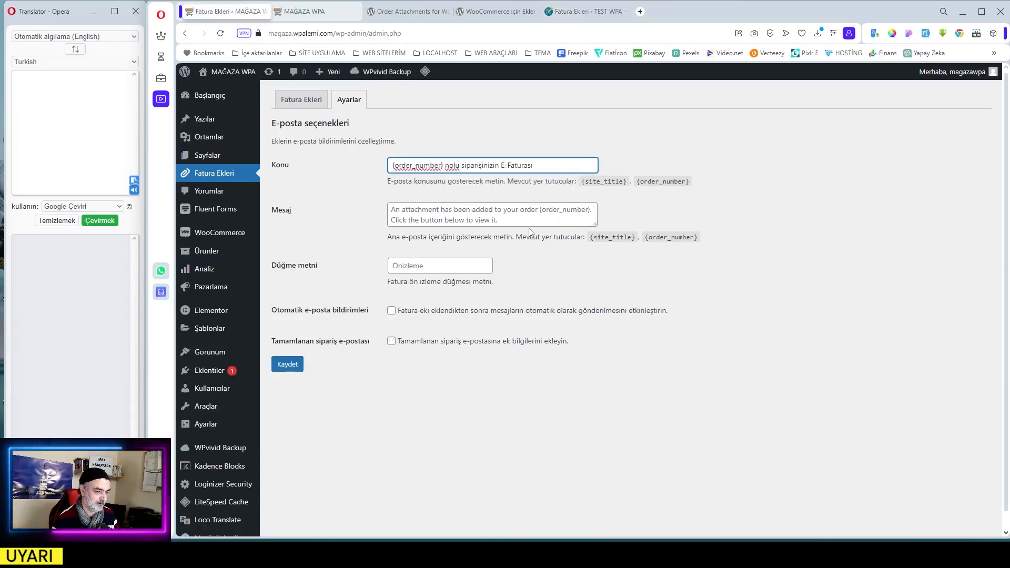
Copy the full invoice email message from the TEST WPA settings into the MAĞAZA WPA message field and enlarge the field to read it.
{"action": "key", "text": "ctrl+Tab"}
{"action": "left_click", "coordinate": [578, 221]}
{"action": "key", "text": "ctrl+a"}
{"action": "key", "text": "ctrl+c"}
{"action": "left_click", "coordinate": [227, 11]}
{"action": "left_click", "coordinate": [439, 214]}
{"action": "key", "text": "ctrl+v"}
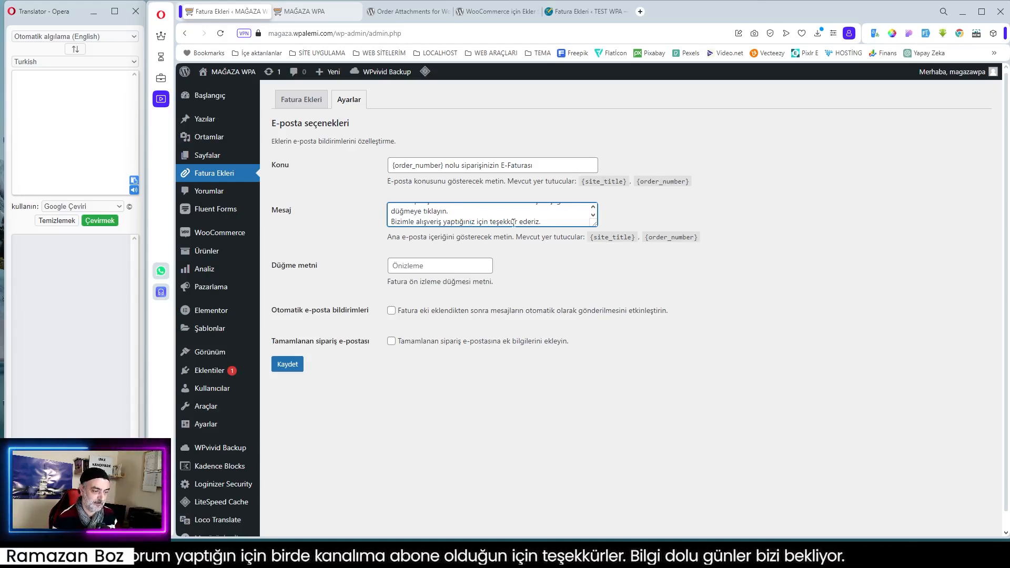
{"action": "scroll", "coordinate": [523, 218], "scroll_direction": "up", "scroll_amount": 1}
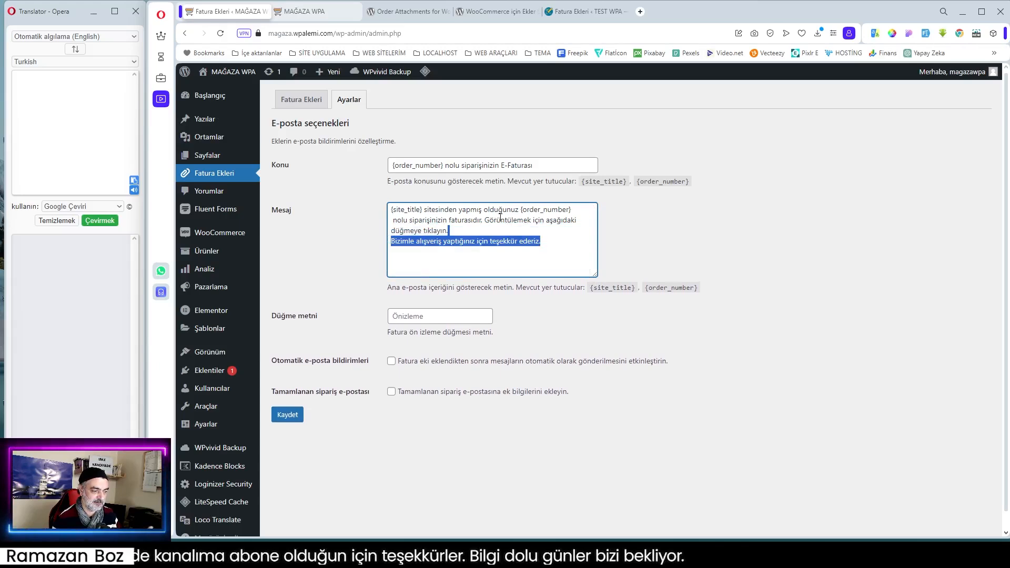
{"action": "left_click", "coordinate": [541, 229]}
{"action": "left_click", "coordinate": [617, 285]}
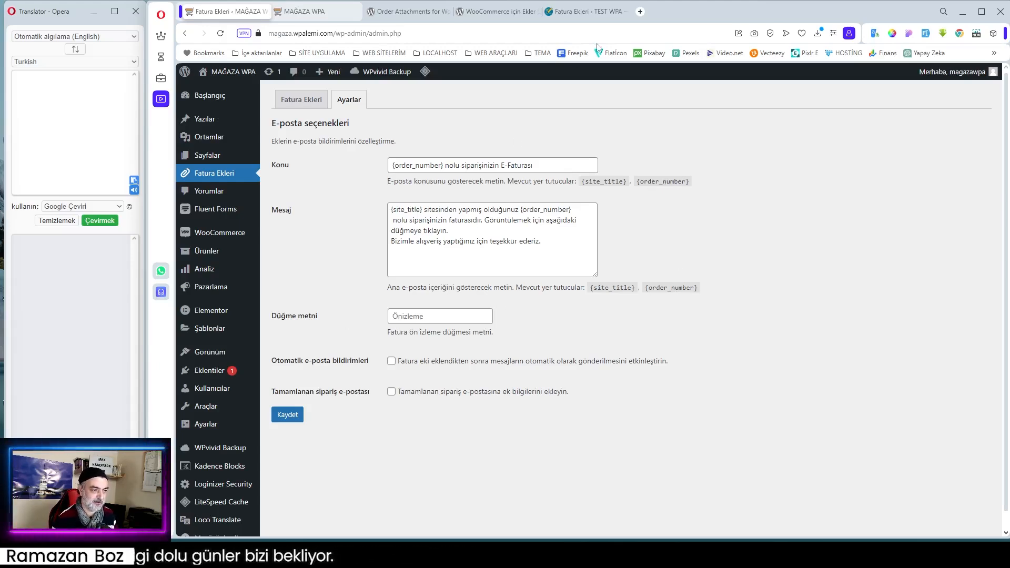
Set the email button text to "Faturayı Göster", copied from the TEST WPA site, and save the settings.
{"action": "left_click", "coordinate": [584, 11]}
{"action": "left_click_drag", "start_coordinate": [452, 266], "coordinate": [362, 270]}
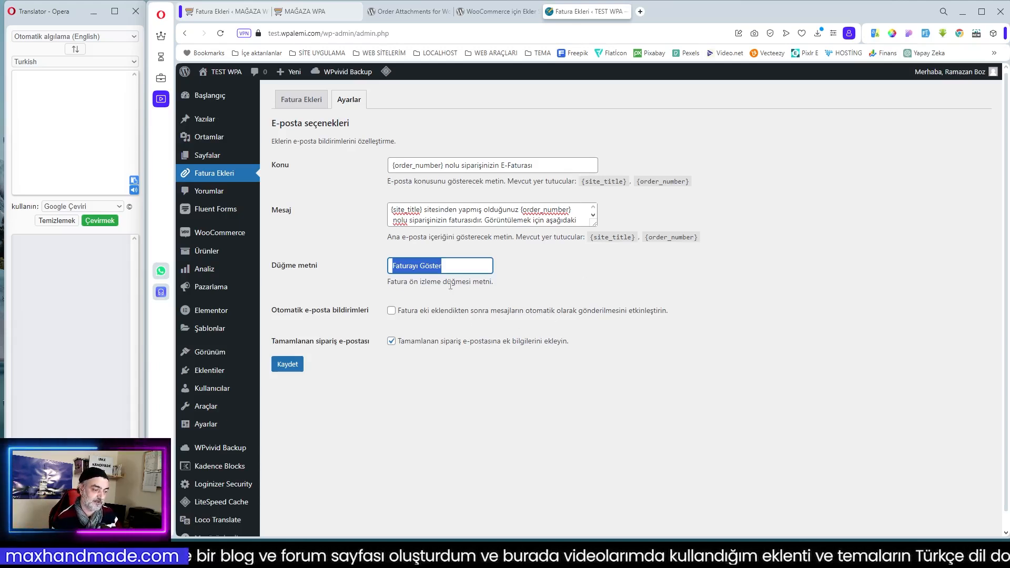
{"action": "left_click", "coordinate": [224, 11]}
{"action": "left_click", "coordinate": [434, 317]}
{"action": "left_click", "coordinate": [463, 340]}
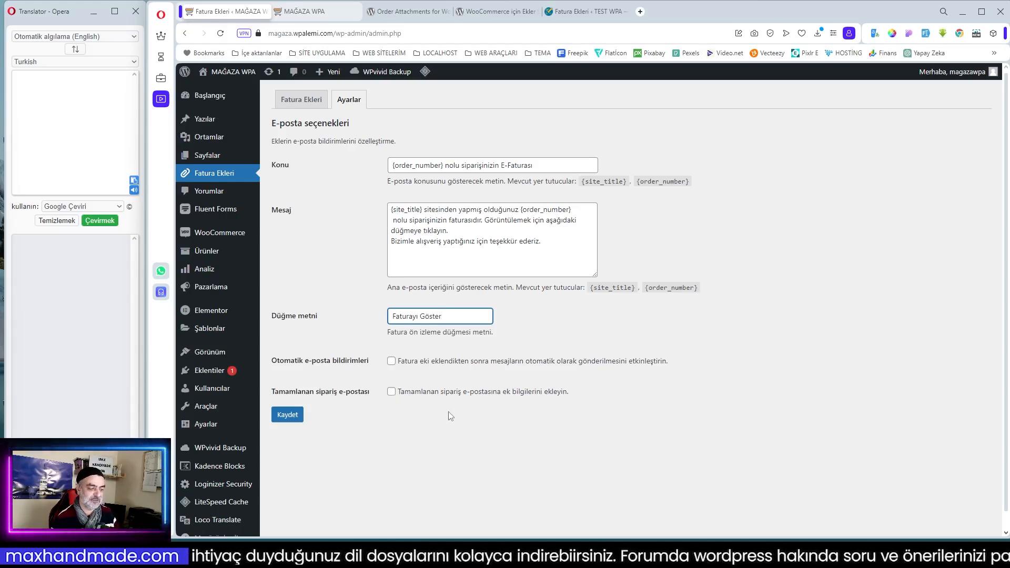
{"action": "left_click", "coordinate": [289, 415]}
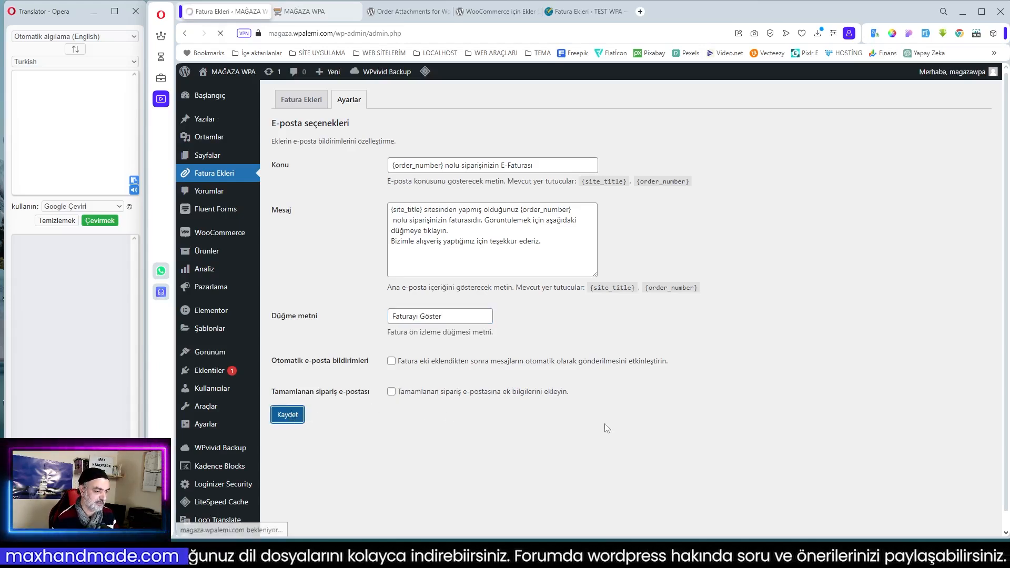
Check the Fatura Ekleri attachment list and open the WooCommerce orders list.
{"action": "left_click", "coordinate": [302, 104]}
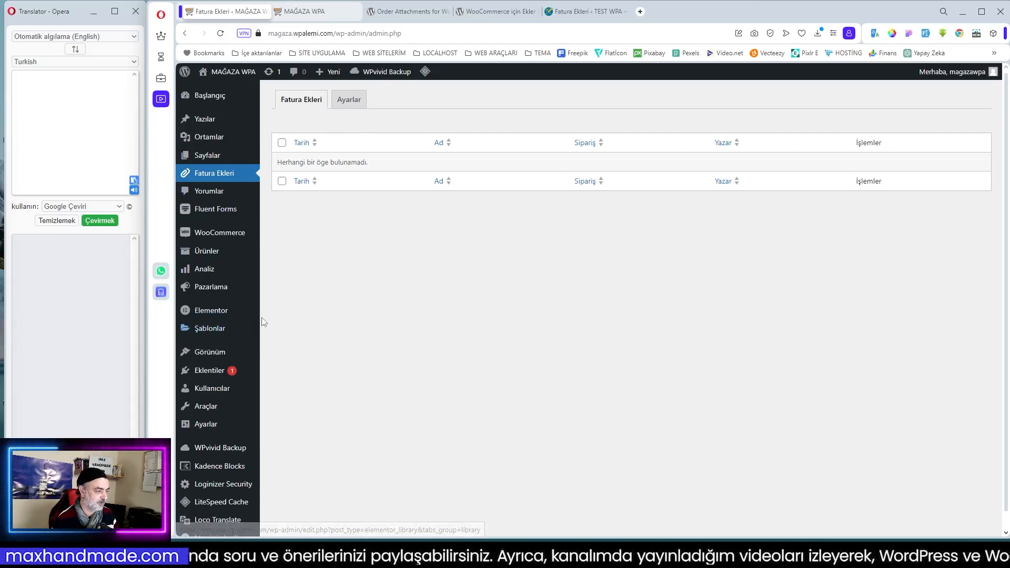
{"action": "mouse_move", "coordinate": [226, 232]}
{"action": "left_click", "coordinate": [286, 250]}
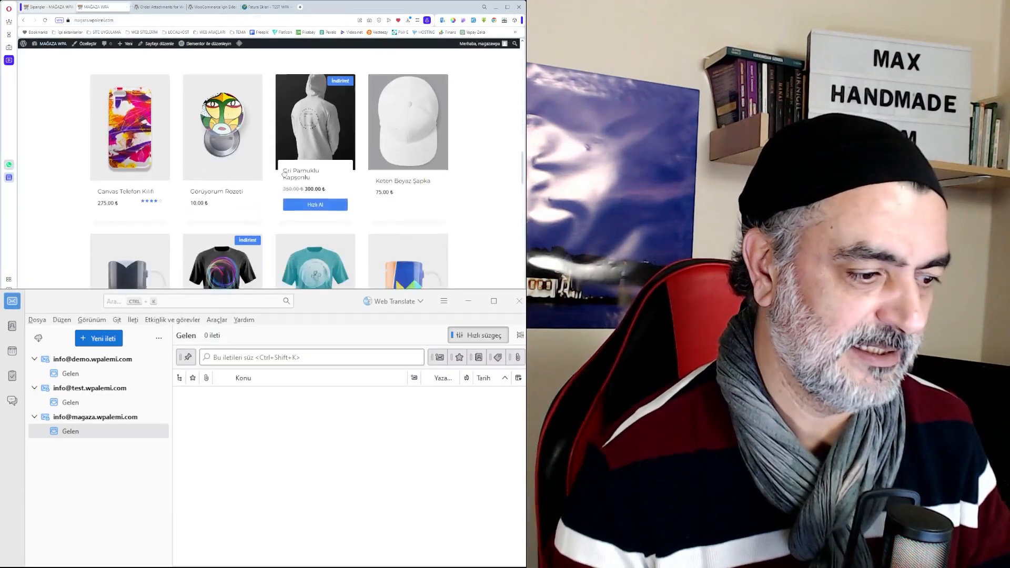
Quick-buy the Görüyorum Rozeti product from the shop's product list to reach the checkout page.
{"action": "scroll", "coordinate": [284, 174], "scroll_direction": "up", "scroll_amount": 2}
{"action": "scroll", "coordinate": [263, 190], "scroll_direction": "down", "scroll_amount": 2}
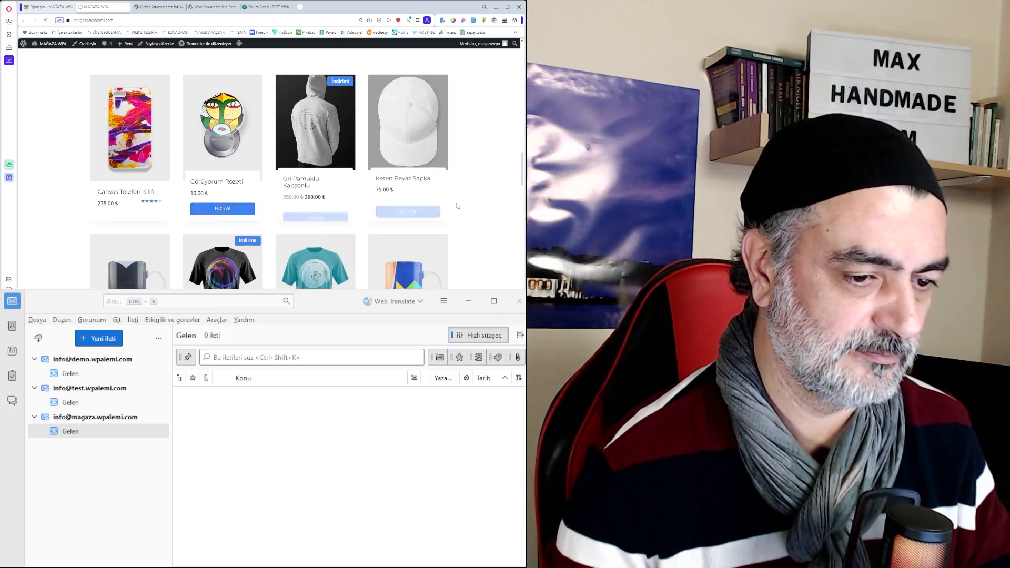
{"action": "scroll", "coordinate": [468, 224], "scroll_direction": "down", "scroll_amount": 3}
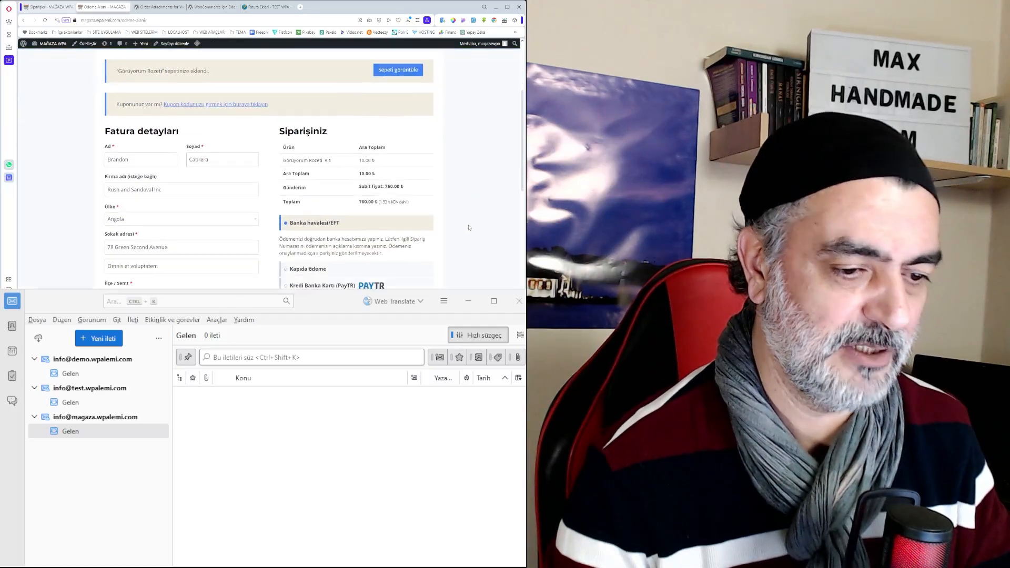
Accept the terms and conditions on the checkout form and place the order with Banka havalesi/EFT as payment method.
{"action": "scroll", "coordinate": [460, 205], "scroll_direction": "down", "scroll_amount": 2}
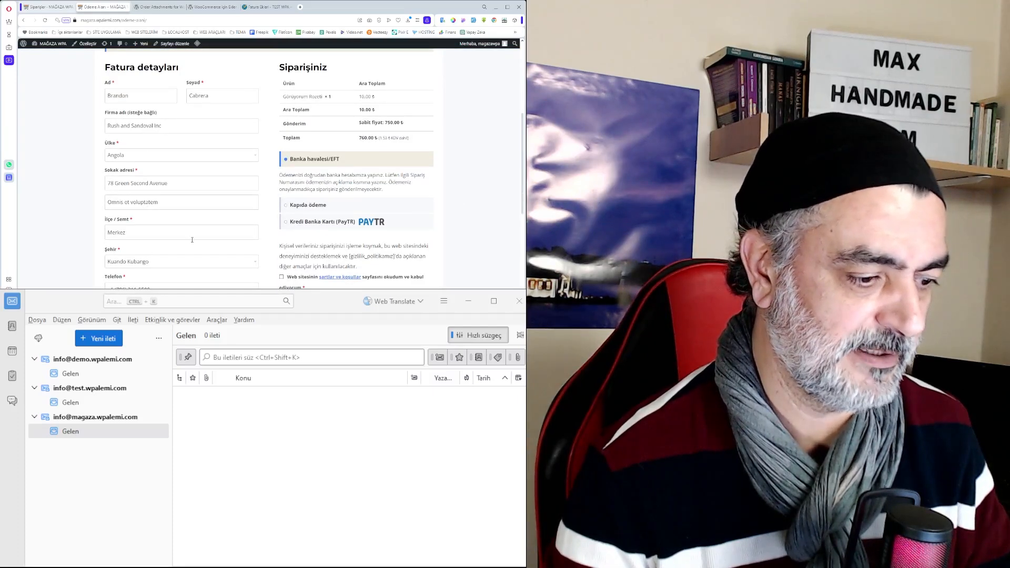
{"action": "scroll", "coordinate": [192, 240], "scroll_direction": "down", "scroll_amount": 1}
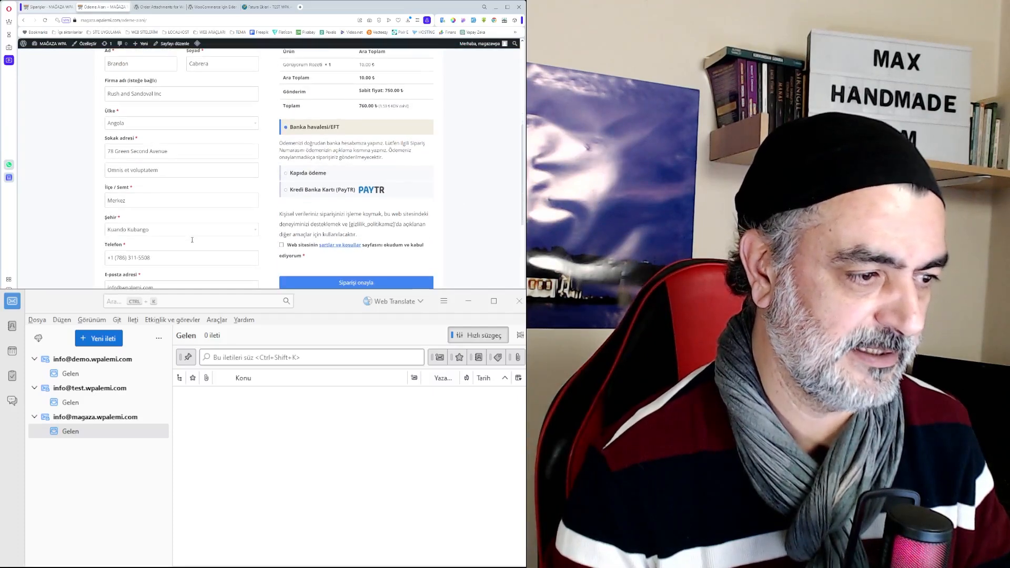
{"action": "left_click", "coordinate": [283, 246]}
{"action": "scroll", "coordinate": [331, 251], "scroll_direction": "down", "scroll_amount": 2}
{"action": "scroll", "coordinate": [331, 251], "scroll_direction": "up", "scroll_amount": 5}
{"action": "scroll", "coordinate": [331, 251], "scroll_direction": "down", "scroll_amount": 3}
{"action": "left_click", "coordinate": [350, 283]}
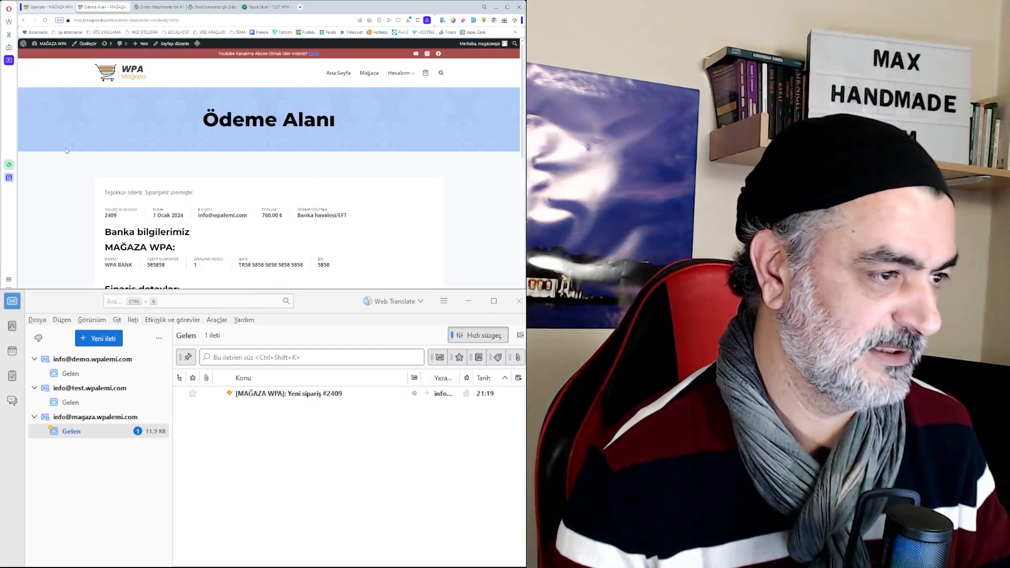
Check the new-order notification in the MAĞAZA WPA mailbox and open the newest order from the refreshed WooCommerce orders list.
{"action": "left_click", "coordinate": [267, 394]}
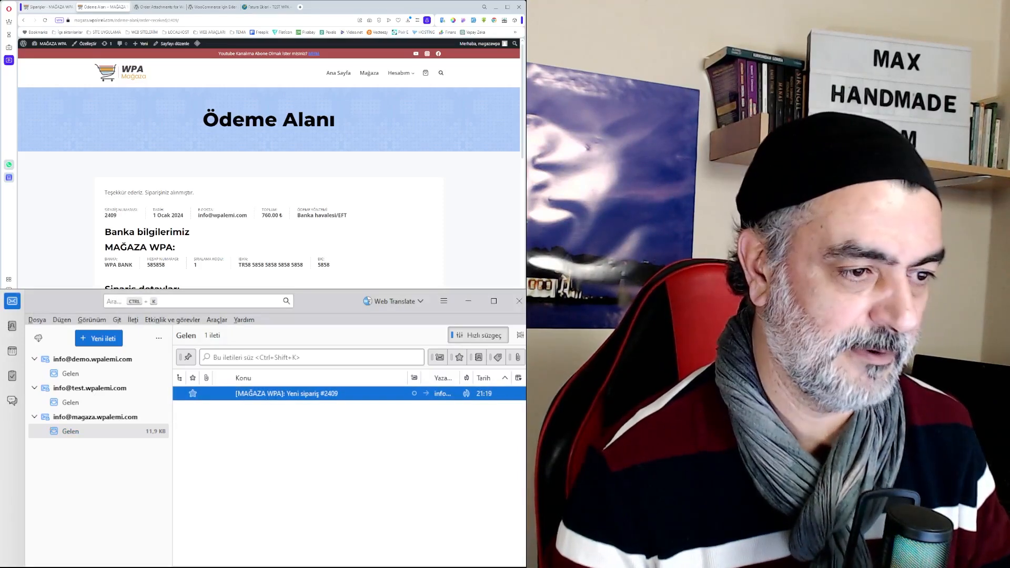
{"action": "left_click", "coordinate": [51, 7]}
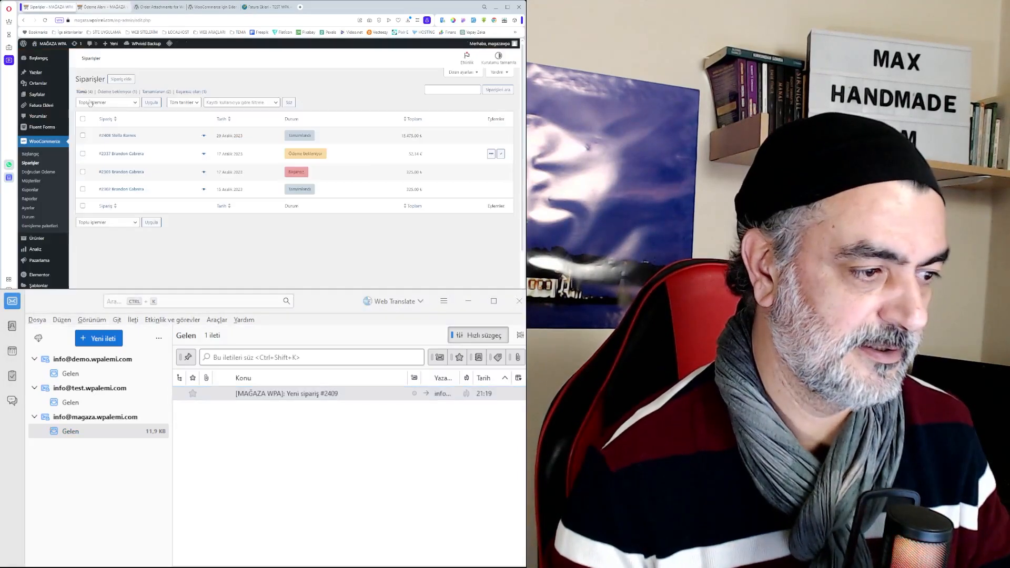
{"action": "left_click", "coordinate": [33, 165]}
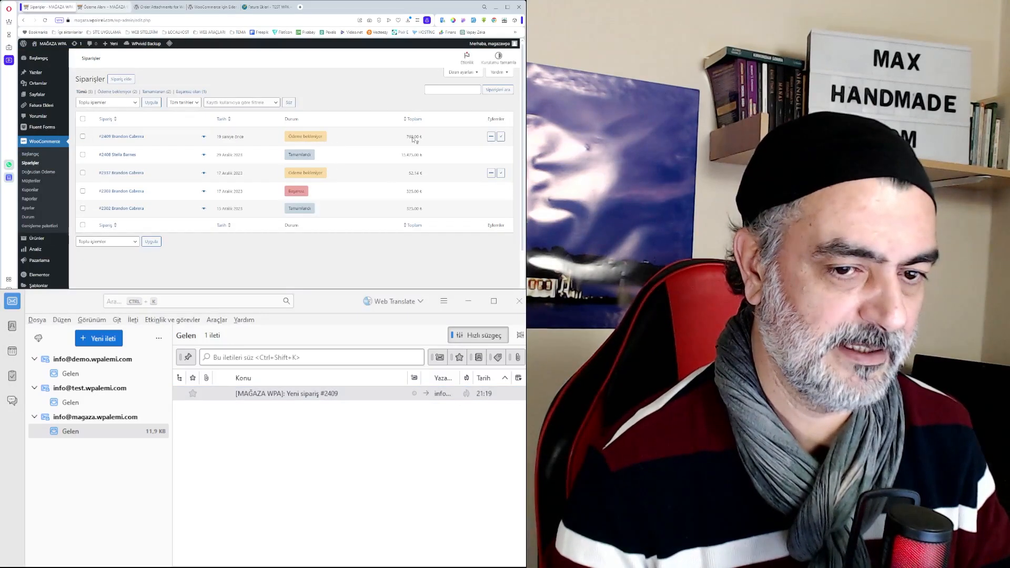
{"action": "left_click", "coordinate": [122, 137]}
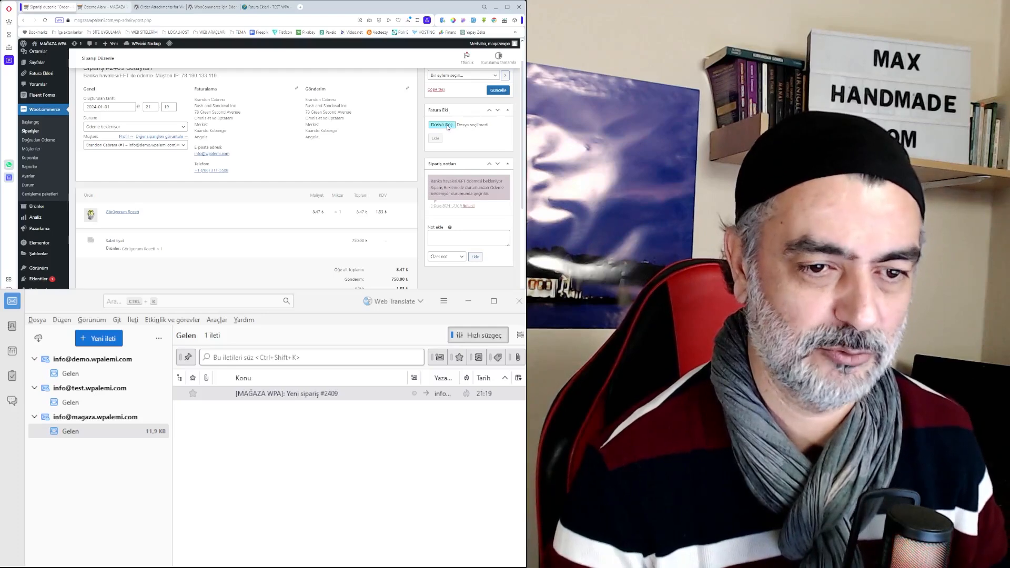
Add fatura-0006.pdf as the order's Fatura Eki attachment and update the order.
{"action": "left_click", "coordinate": [435, 172]}
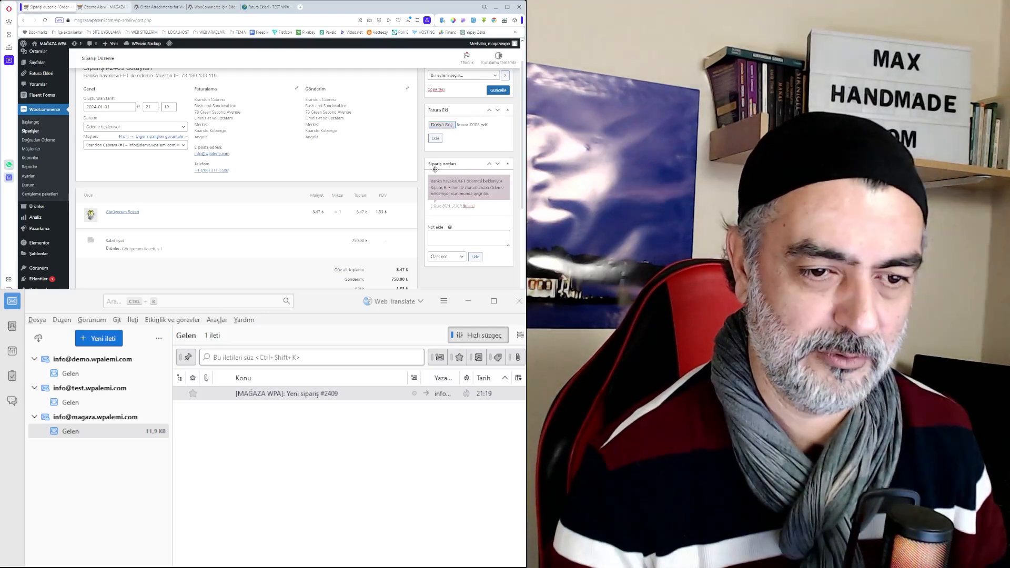
{"action": "left_click", "coordinate": [436, 139]}
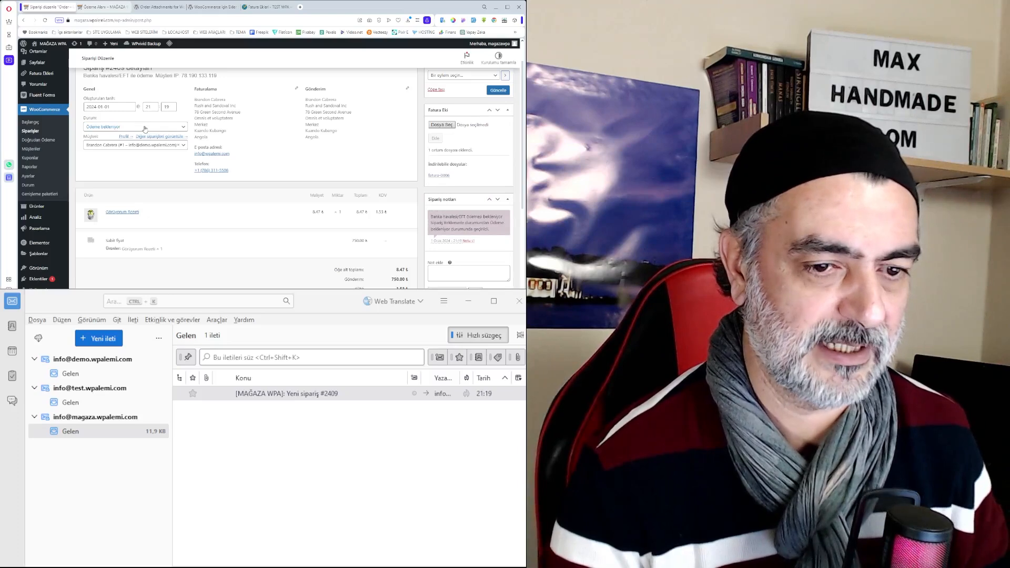
{"action": "left_click", "coordinate": [145, 129]}
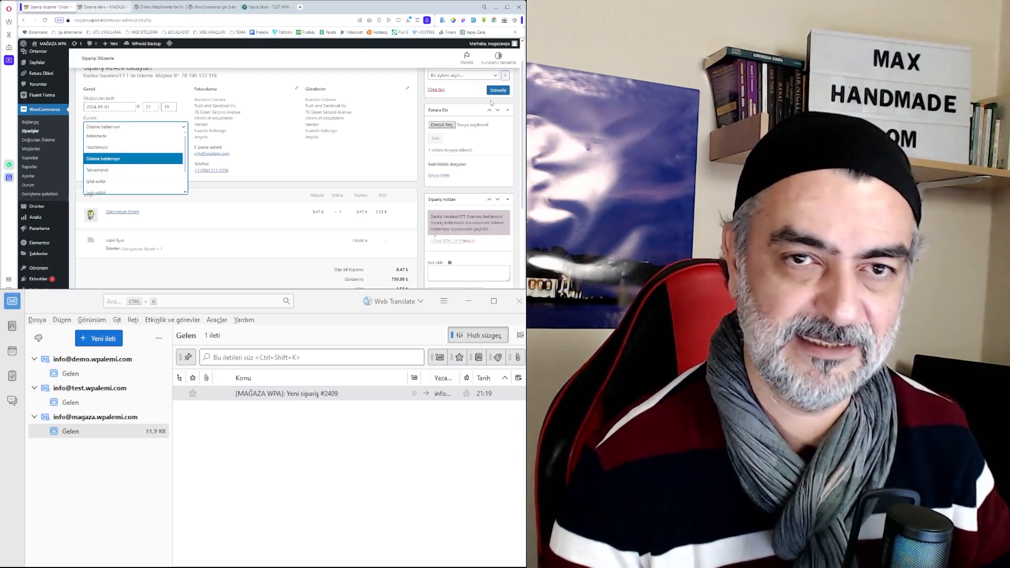
{"action": "left_click", "coordinate": [384, 165]}
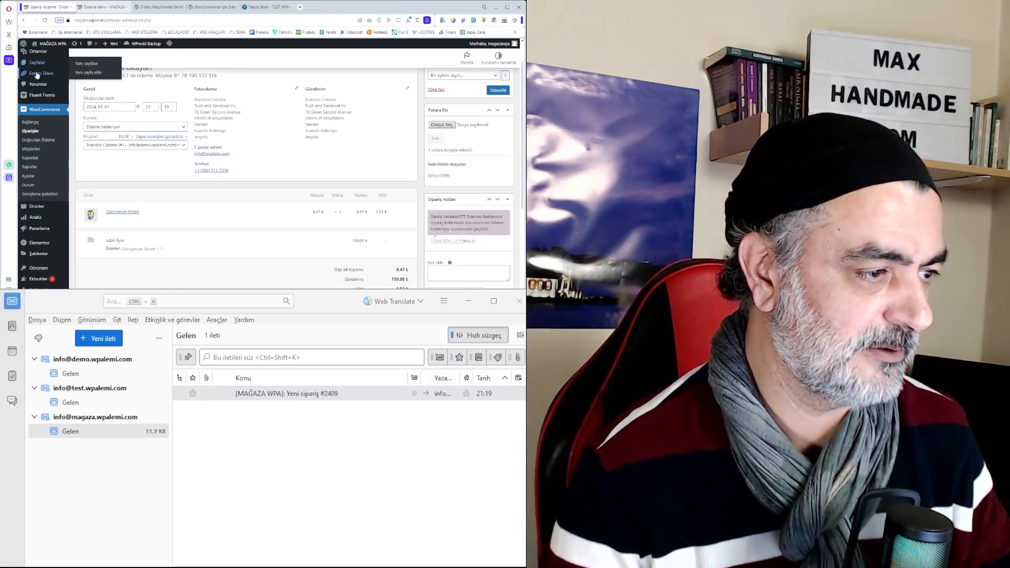
{"action": "scroll", "coordinate": [501, 127], "scroll_direction": "up", "scroll_amount": 1}
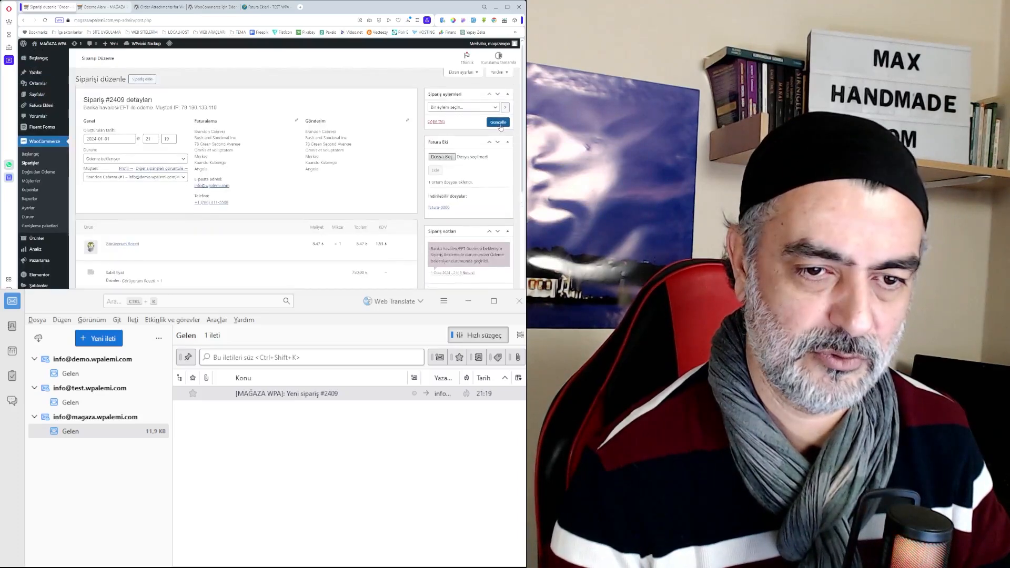
{"action": "left_click", "coordinate": [499, 123]}
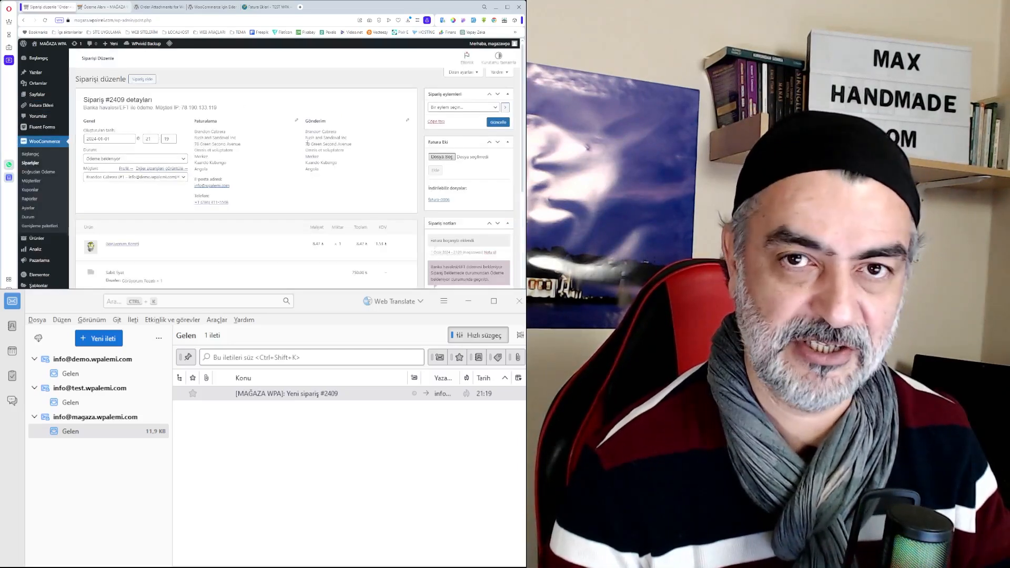
Email the fatura-0006 attachment to the customer from the Fatura Ekleri list and open the customer's inbox in the mail program.
{"action": "left_click", "coordinate": [41, 105]}
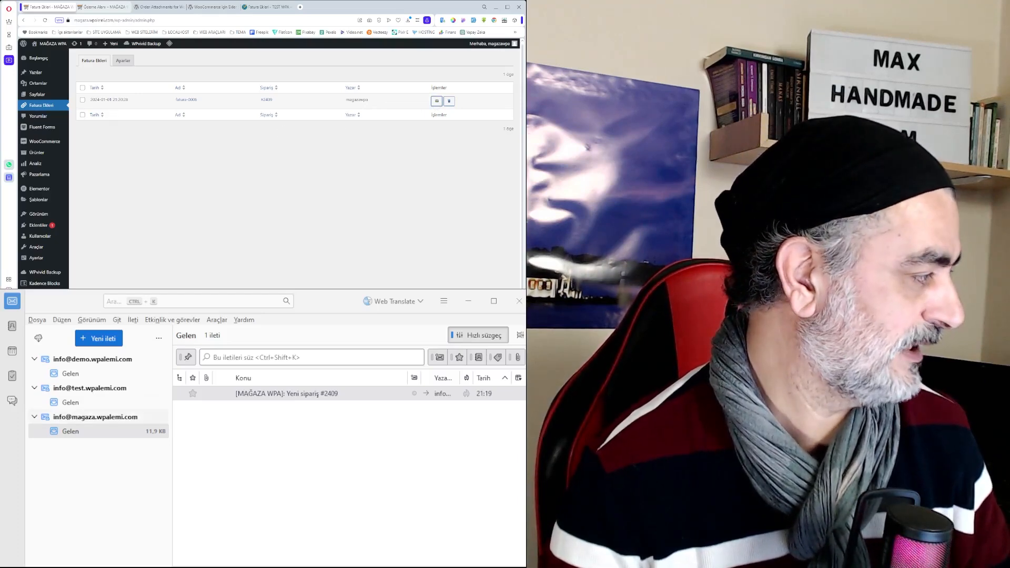
{"action": "left_click", "coordinate": [457, 529]}
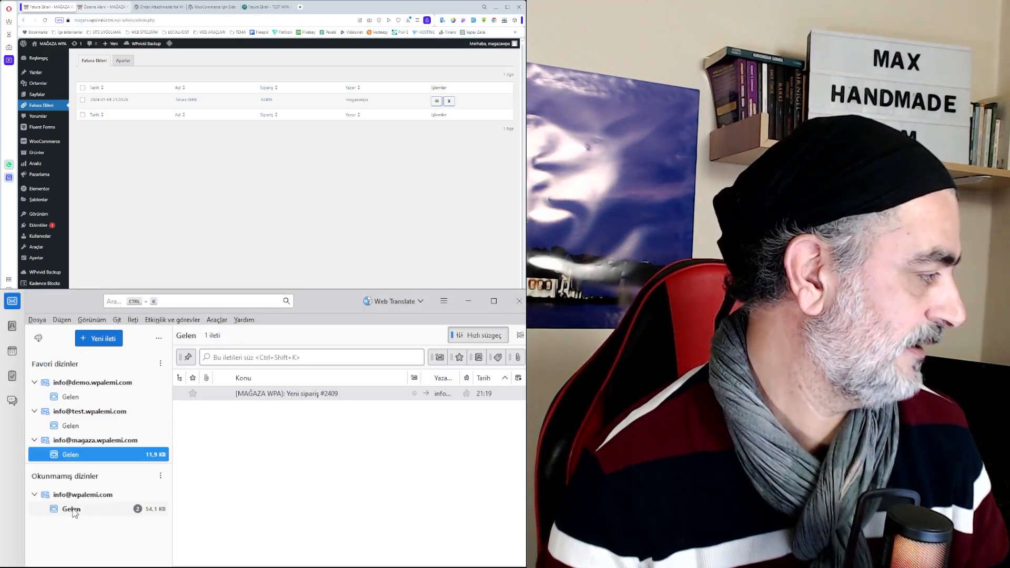
{"action": "left_click", "coordinate": [74, 510]}
Open the received E-Faturası email, view the invoice PDF through its "Faturayı Göster" link and close the PDF.
{"action": "left_click", "coordinate": [286, 467]}
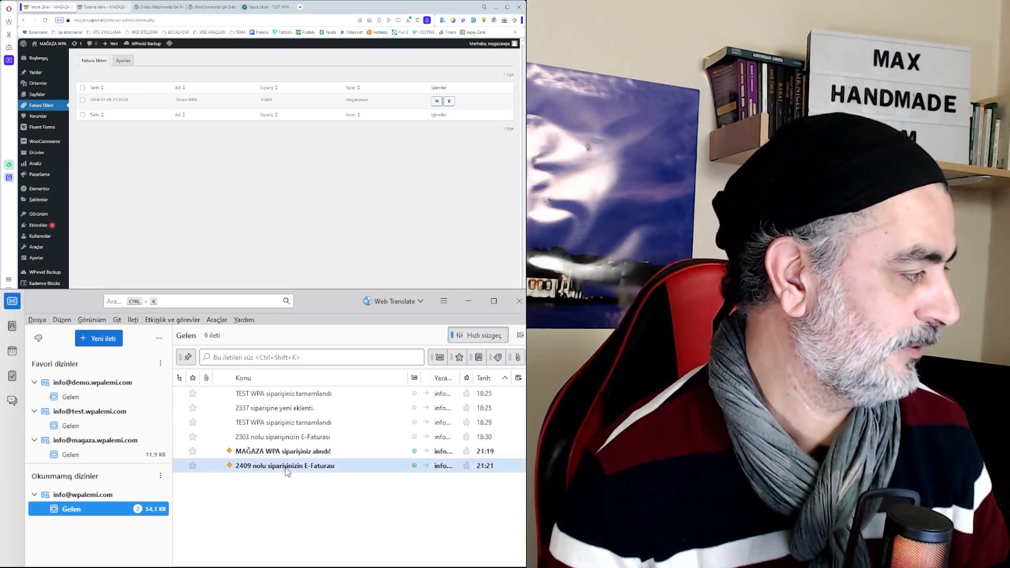
{"action": "left_click", "coordinate": [286, 468]}
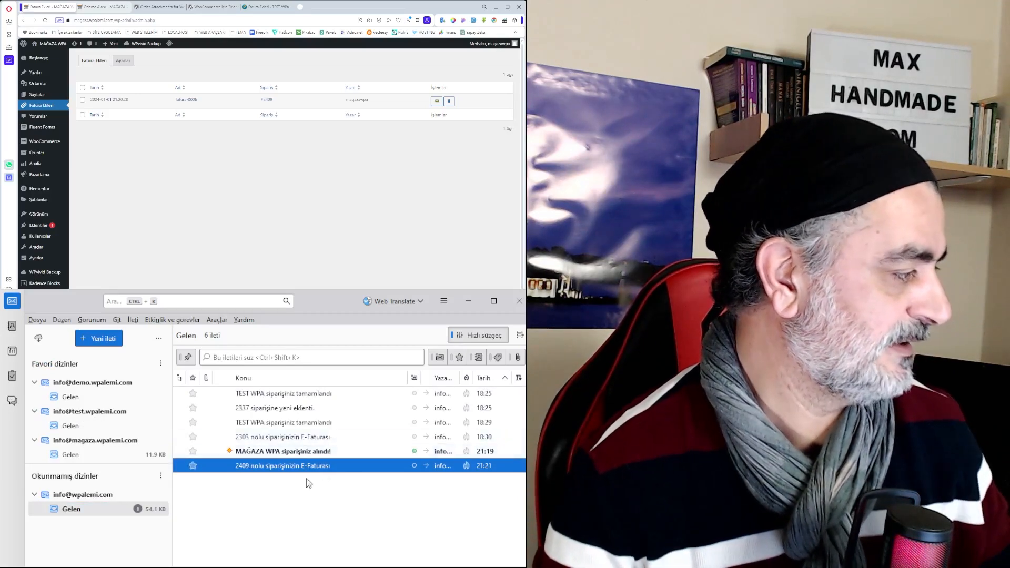
{"action": "double_click", "coordinate": [287, 466]}
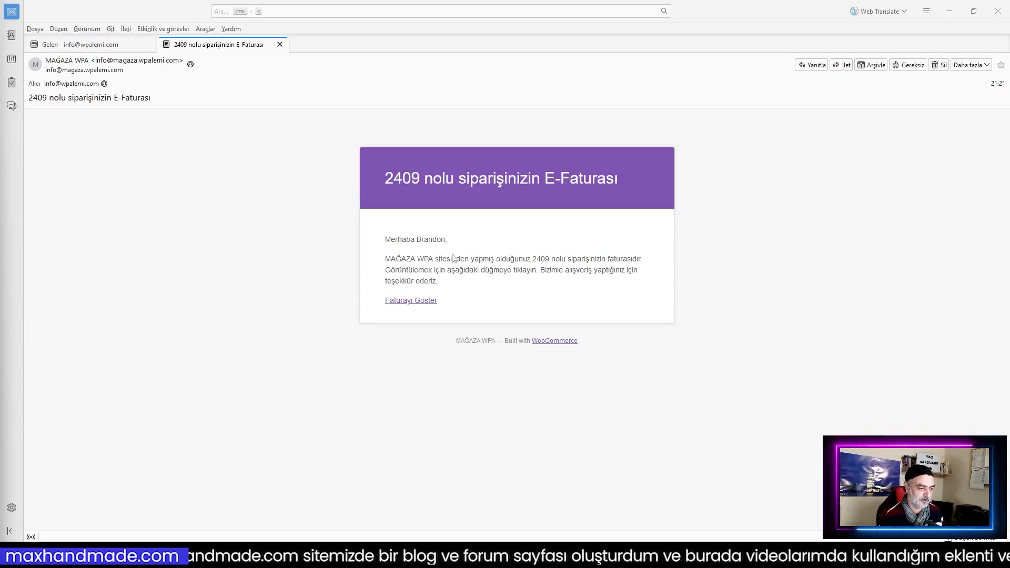
{"action": "left_click", "coordinate": [419, 303]}
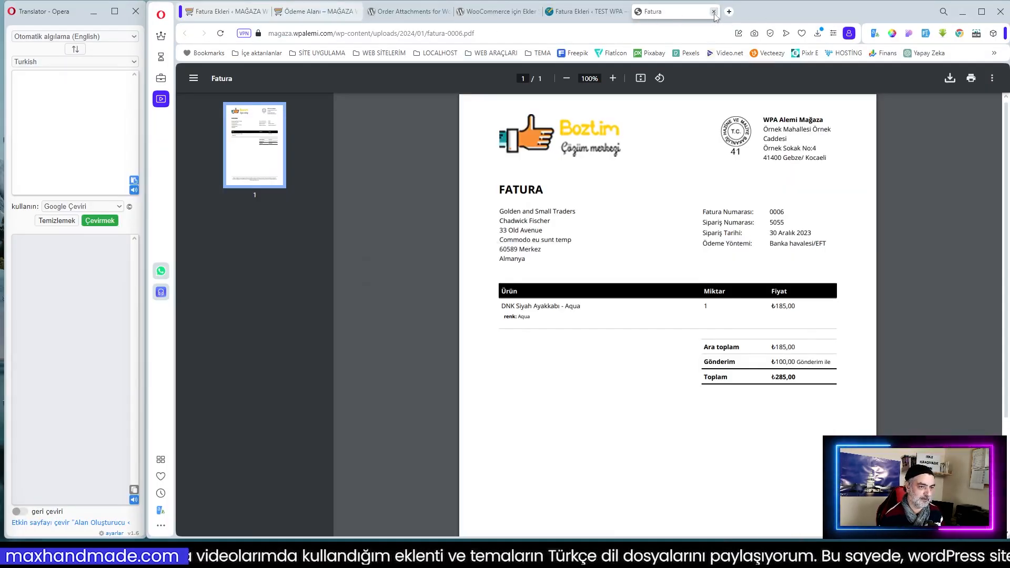
{"action": "left_click", "coordinate": [714, 11]}
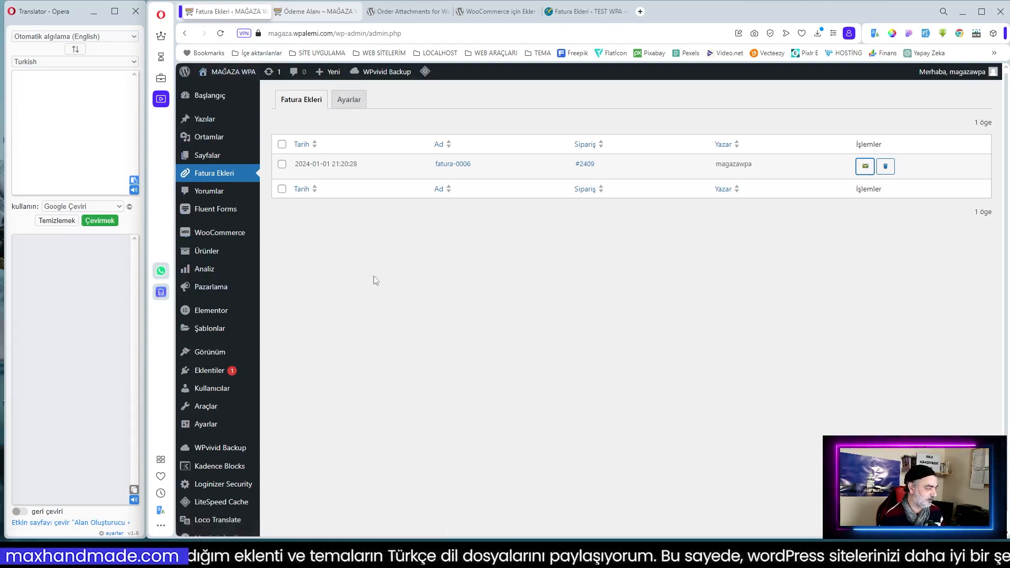
{"action": "left_click", "coordinate": [307, 16]}
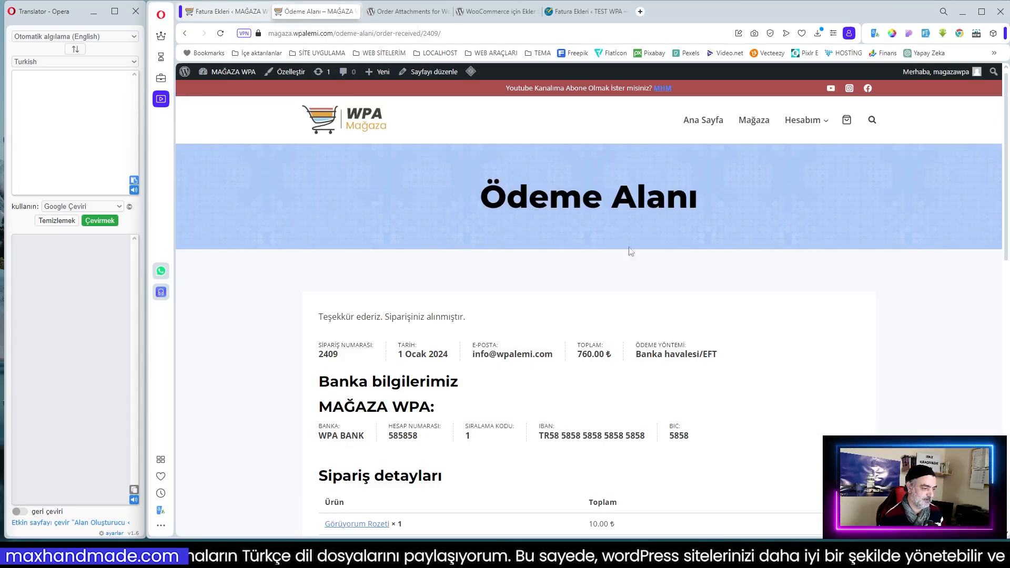
{"action": "scroll", "coordinate": [645, 257], "scroll_direction": "down", "scroll_amount": 4}
{"action": "scroll", "coordinate": [645, 258], "scroll_direction": "up", "scroll_amount": 4}
In the Fatura Ekleri settings, enable automatic email notifications and attachment details in the completed-order email, and save the settings.
{"action": "left_click", "coordinate": [226, 12]}
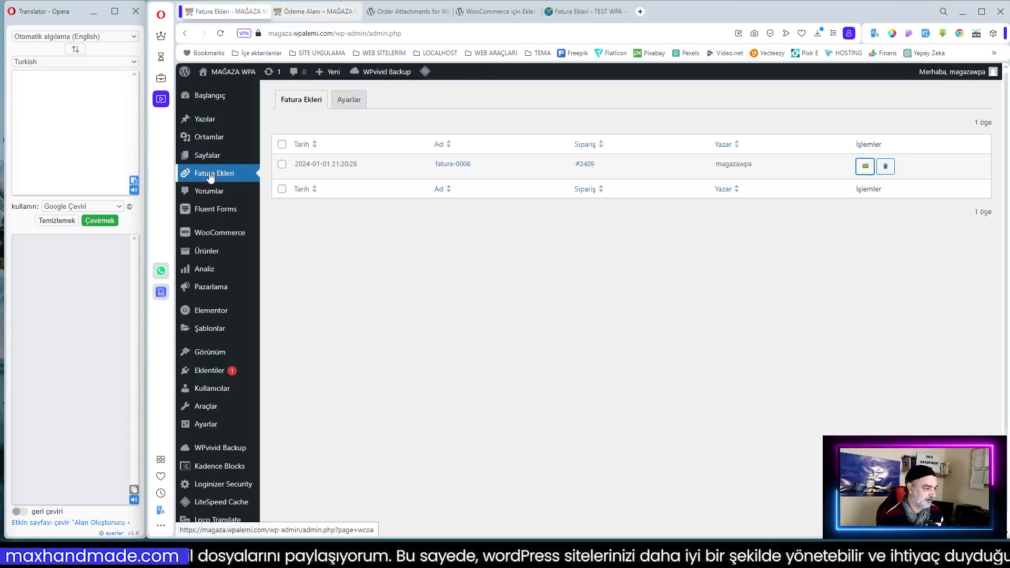
{"action": "left_click", "coordinate": [346, 100]}
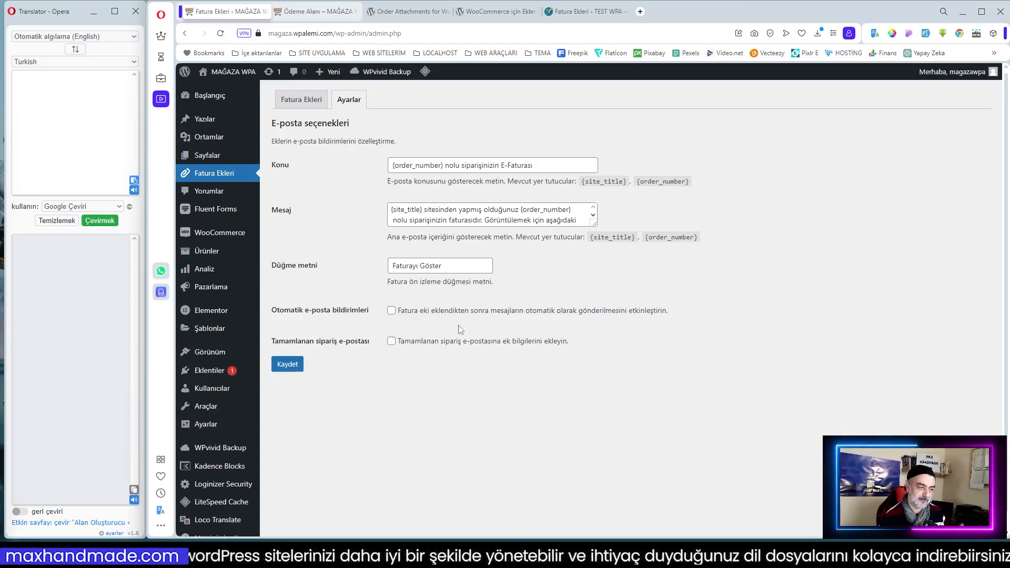
{"action": "left_click", "coordinate": [392, 311]}
{"action": "left_click", "coordinate": [392, 341]}
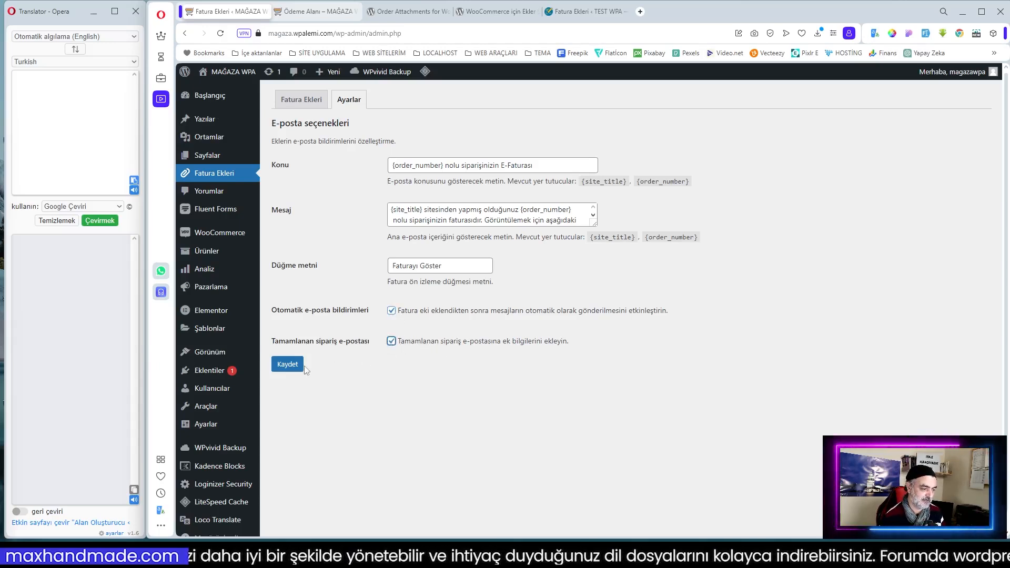
{"action": "left_click", "coordinate": [291, 367]}
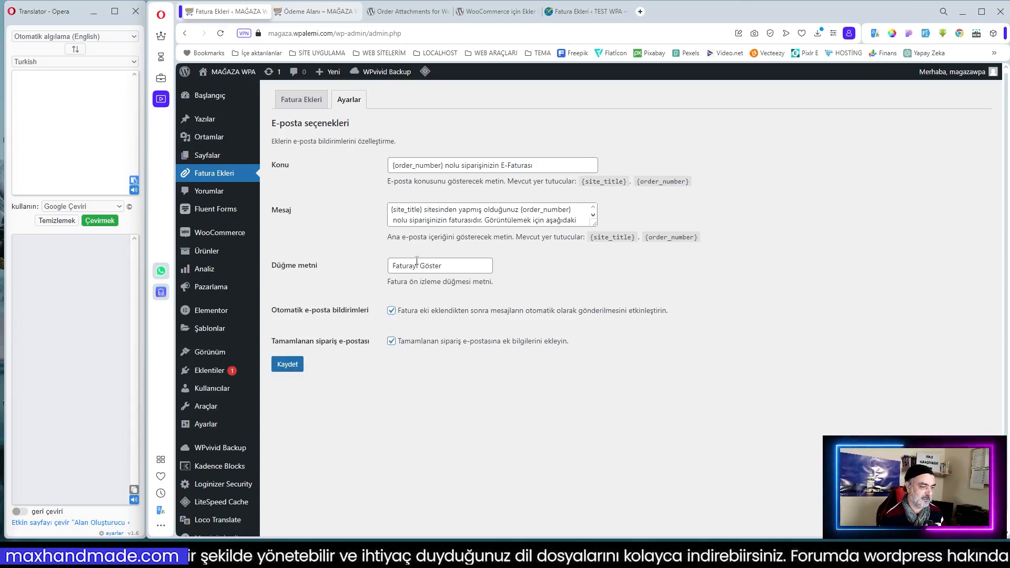
Place a second order for Gri Pamuklu Kapşonlu with a different sample customer's details, Kapıda ödeme as payment and the terms accepted.
{"action": "left_click", "coordinate": [328, 17]}
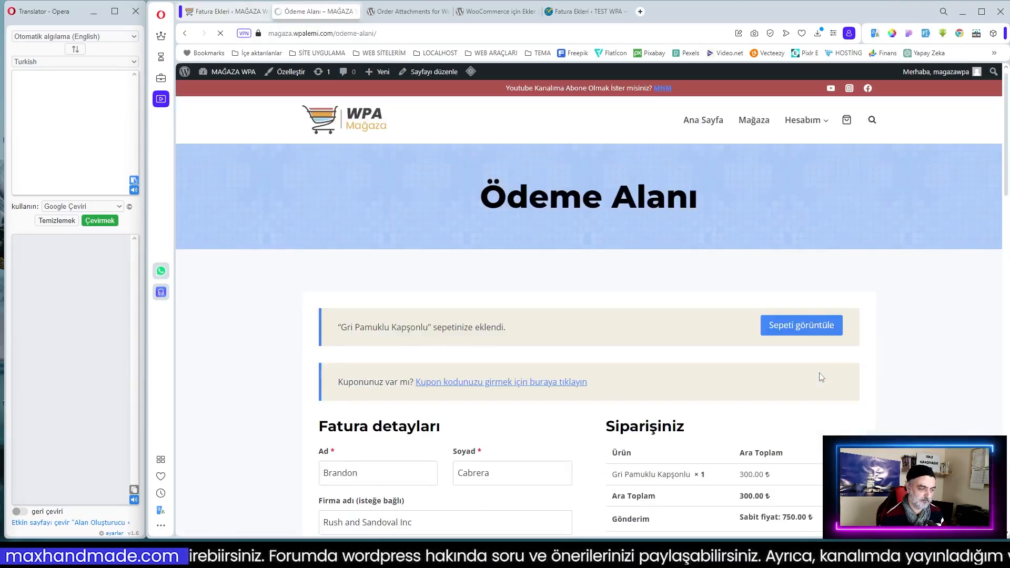
{"action": "scroll", "coordinate": [822, 377], "scroll_direction": "down", "scroll_amount": 4}
{"action": "scroll", "coordinate": [937, 131], "scroll_direction": "down", "scroll_amount": 4}
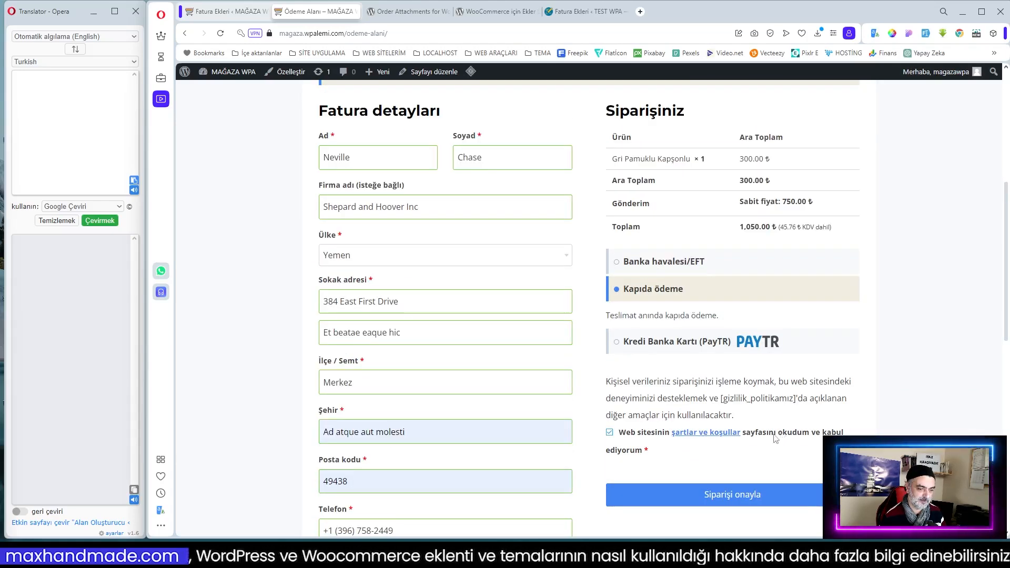
{"action": "left_click", "coordinate": [653, 495]}
Switch to the mail program and read the "MAĞAZA WPA siparişiniz alındı!" email in the test account's inbox.
{"action": "mouse_move", "coordinate": [633, 533]}
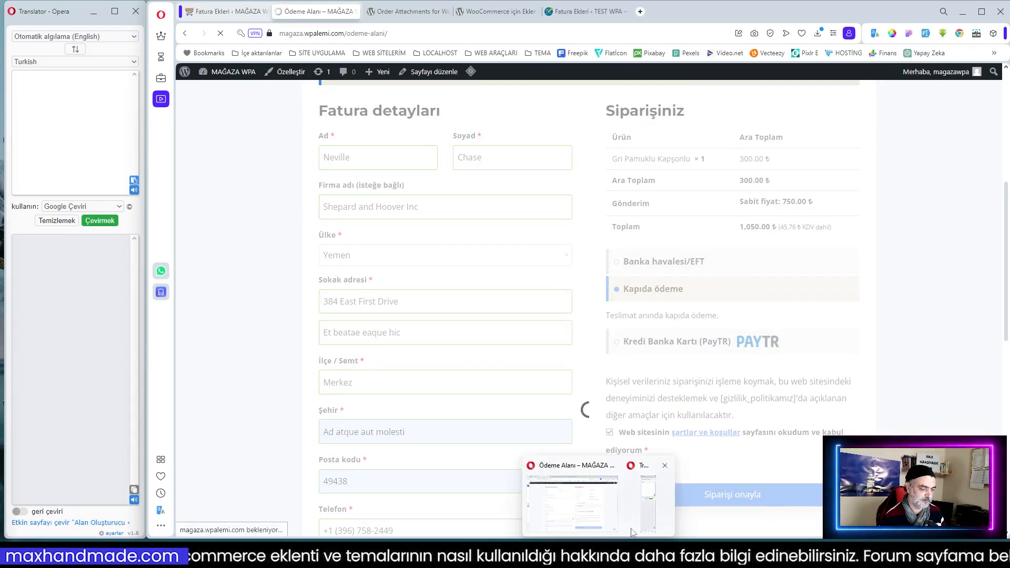
{"action": "left_click", "coordinate": [70, 255]}
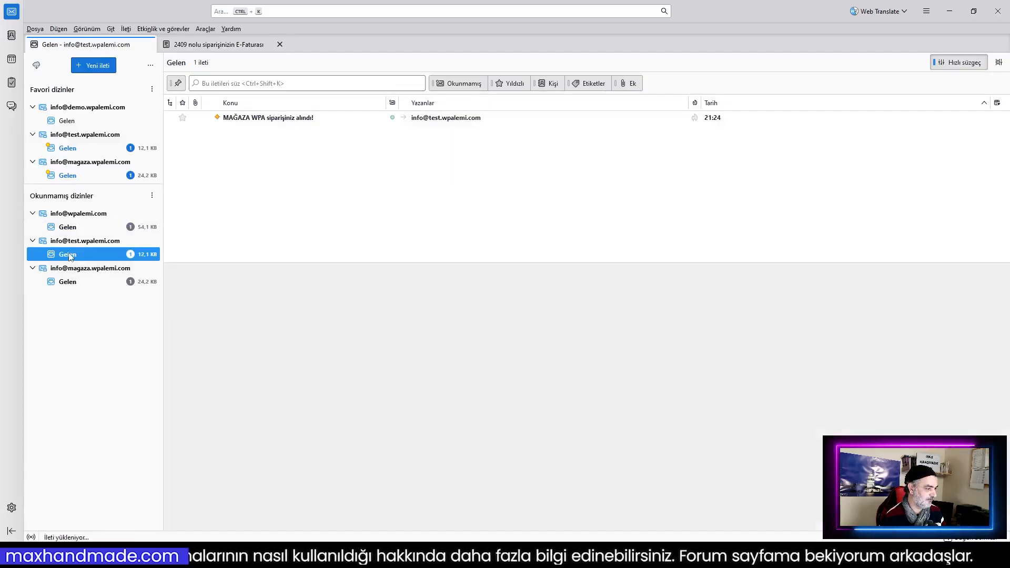
{"action": "left_click", "coordinate": [277, 122]}
{"action": "scroll", "coordinate": [769, 411], "scroll_direction": "down", "scroll_amount": 8}
{"action": "scroll", "coordinate": [677, 406], "scroll_direction": "up", "scroll_amount": 7}
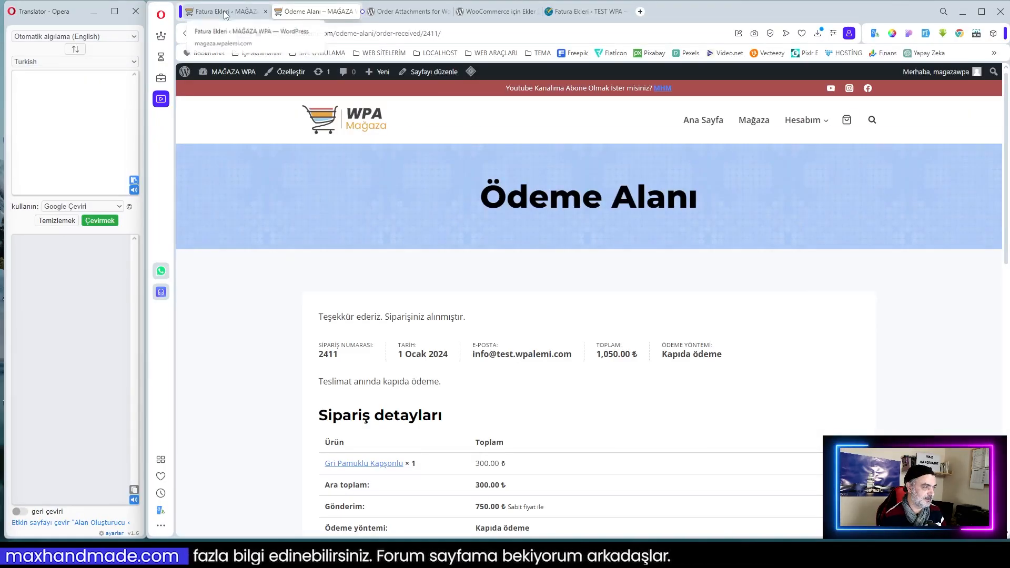
Return to the store's admin in the browser and open the newest order from the WooCommerce orders list.
{"action": "left_click", "coordinate": [229, 12]}
{"action": "mouse_move", "coordinate": [212, 236]}
{"action": "left_click", "coordinate": [284, 254]}
{"action": "left_click", "coordinate": [341, 228]}
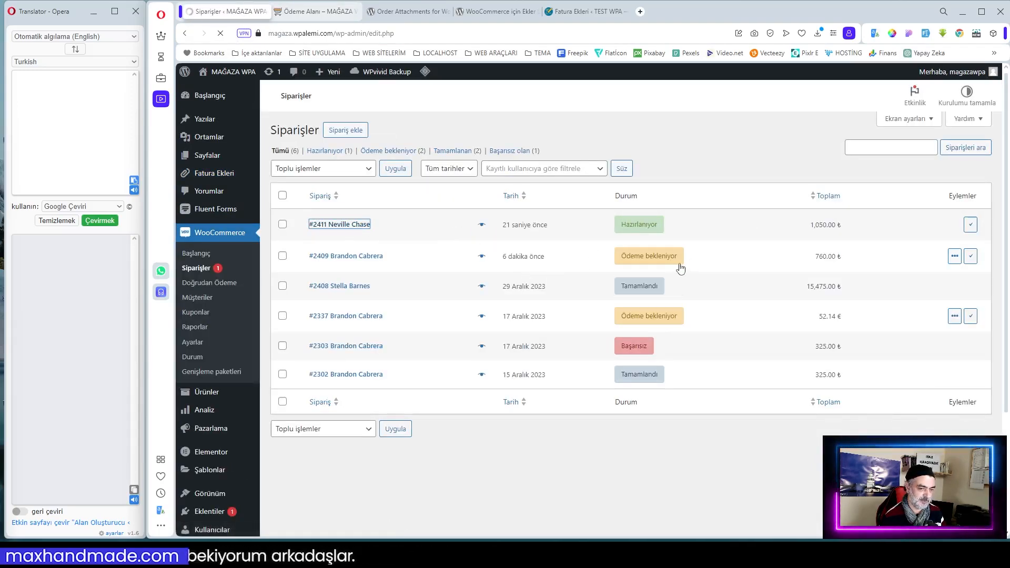
Attach fatura-0006.pdf to the order as its Fatura Eki and update the order.
{"action": "left_click", "coordinate": [874, 257]}
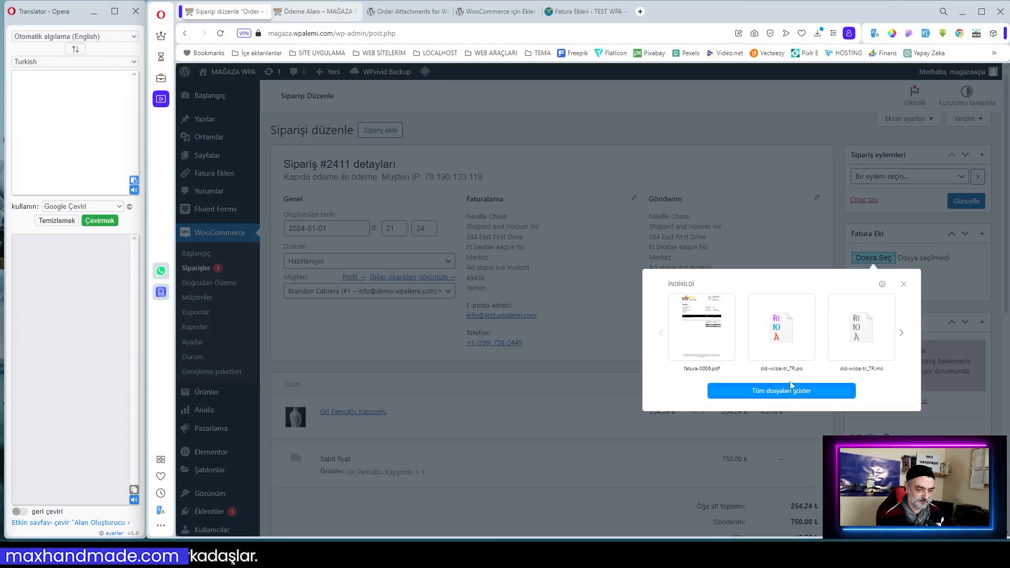
{"action": "left_click", "coordinate": [702, 326]}
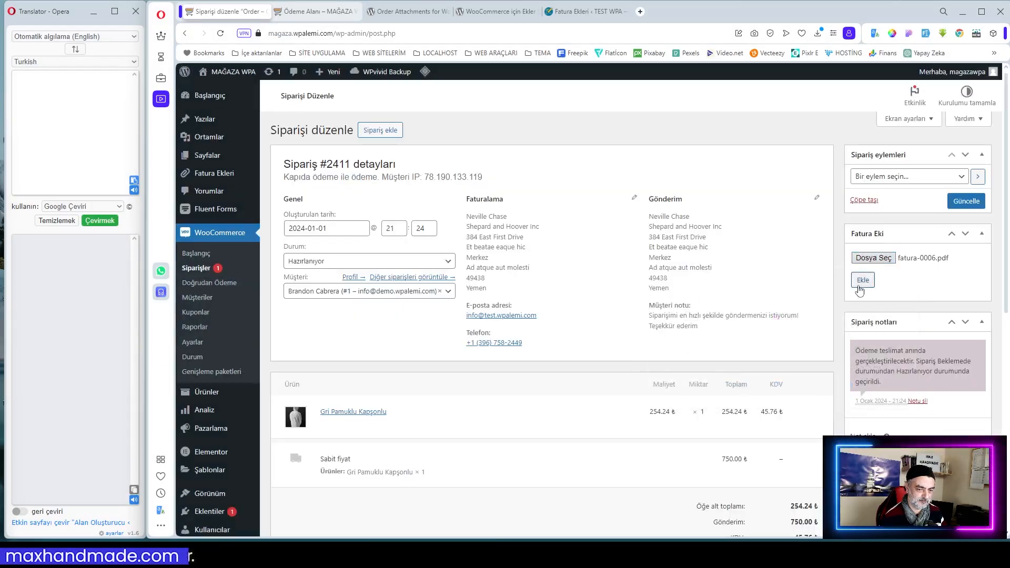
{"action": "left_click", "coordinate": [862, 280]}
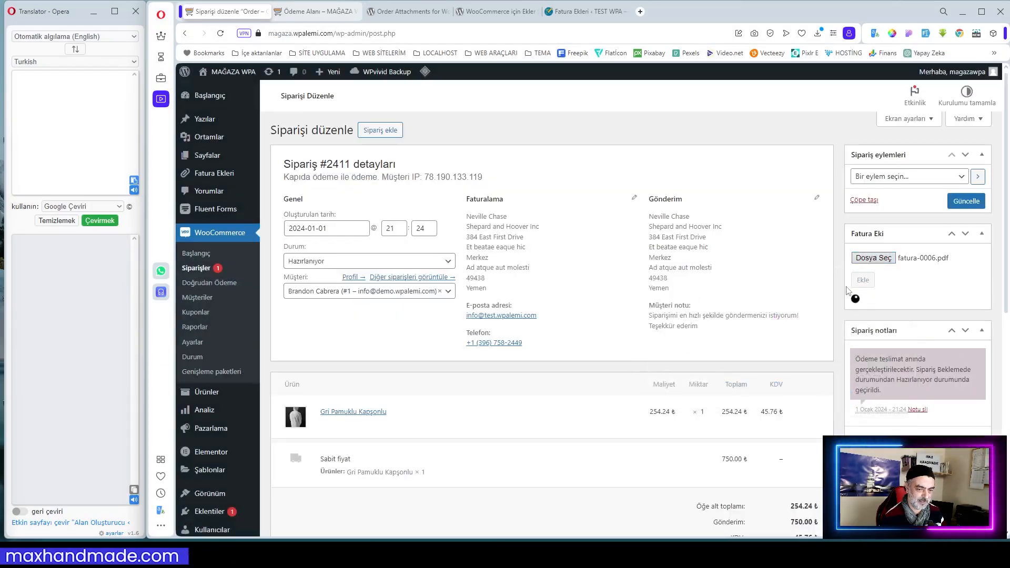
{"action": "left_click", "coordinate": [973, 202]}
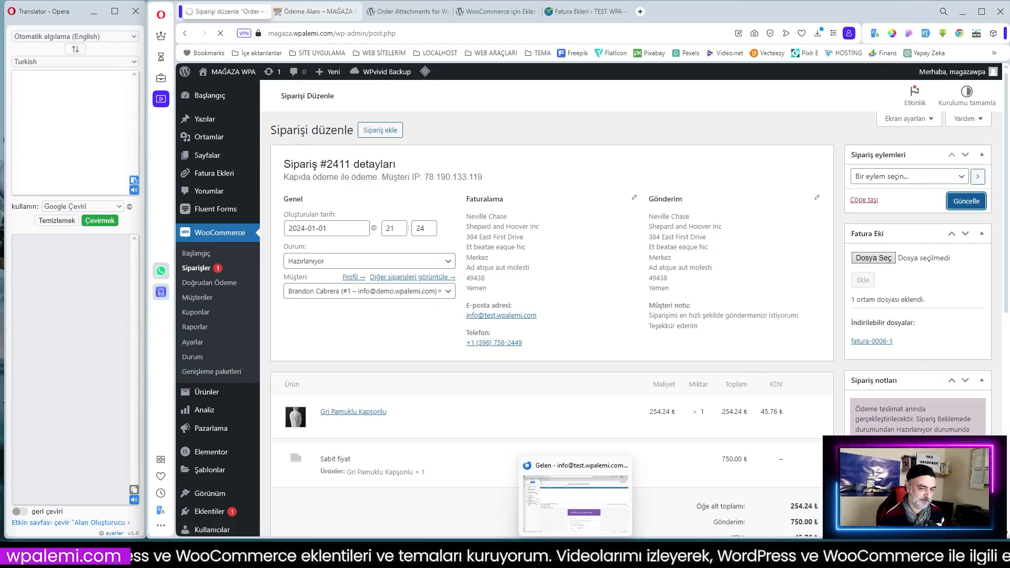
Switch to the mail program, open the new E-Faturası email, view the invoice PDF through "Faturayı Göster" and close the PDF.
{"action": "left_click", "coordinate": [576, 554]}
{"action": "left_click", "coordinate": [257, 133]}
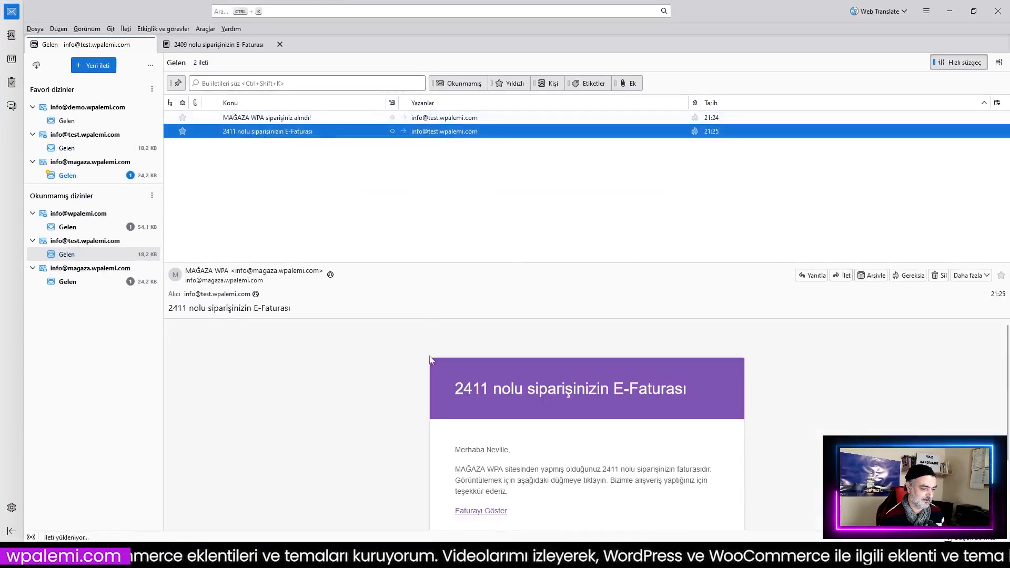
{"action": "scroll", "coordinate": [638, 396], "scroll_direction": "down", "scroll_amount": 3}
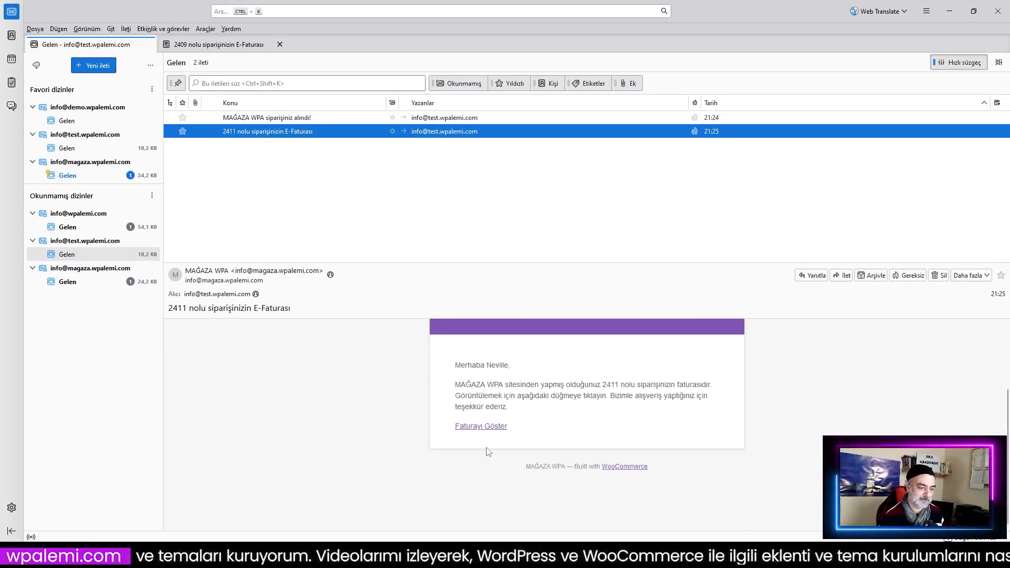
{"action": "left_click", "coordinate": [481, 430]}
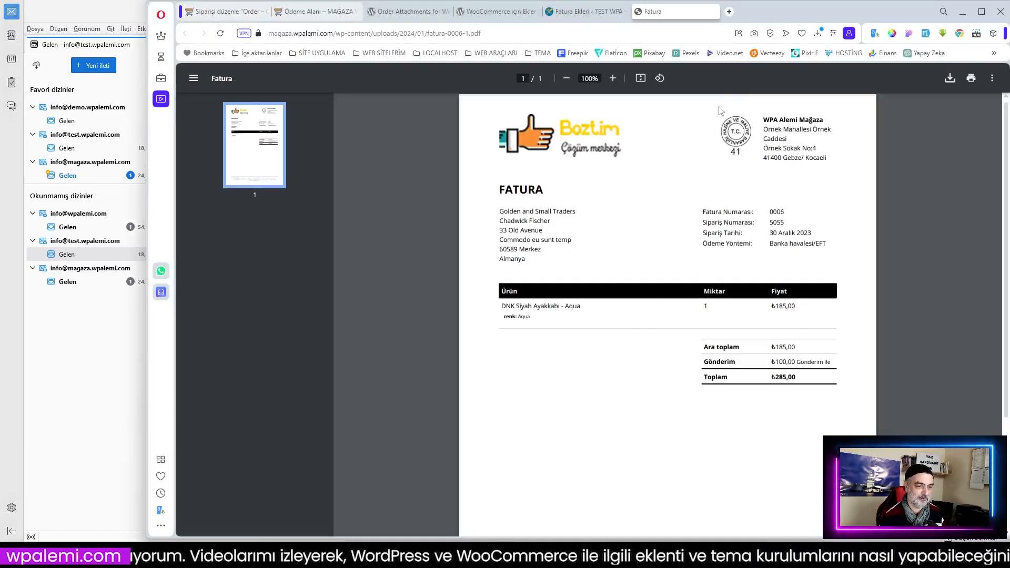
{"action": "left_click", "coordinate": [714, 12]}
Set the status of the newest order to Tamamlandı in the store's admin and update the order.
{"action": "left_click", "coordinate": [226, 11]}
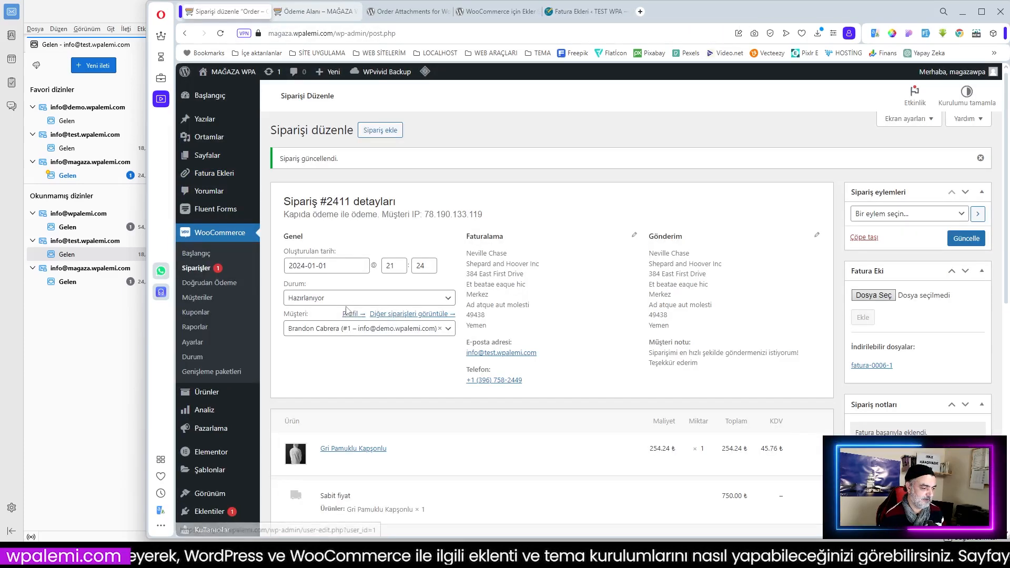
{"action": "left_click", "coordinate": [332, 299]}
{"action": "left_click", "coordinate": [319, 370]}
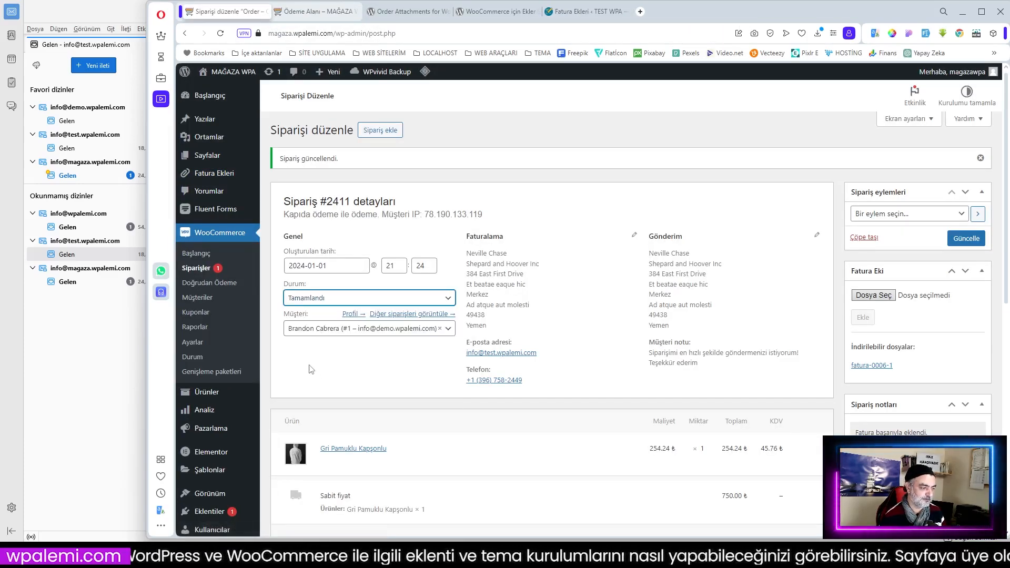
{"action": "left_click", "coordinate": [962, 237]}
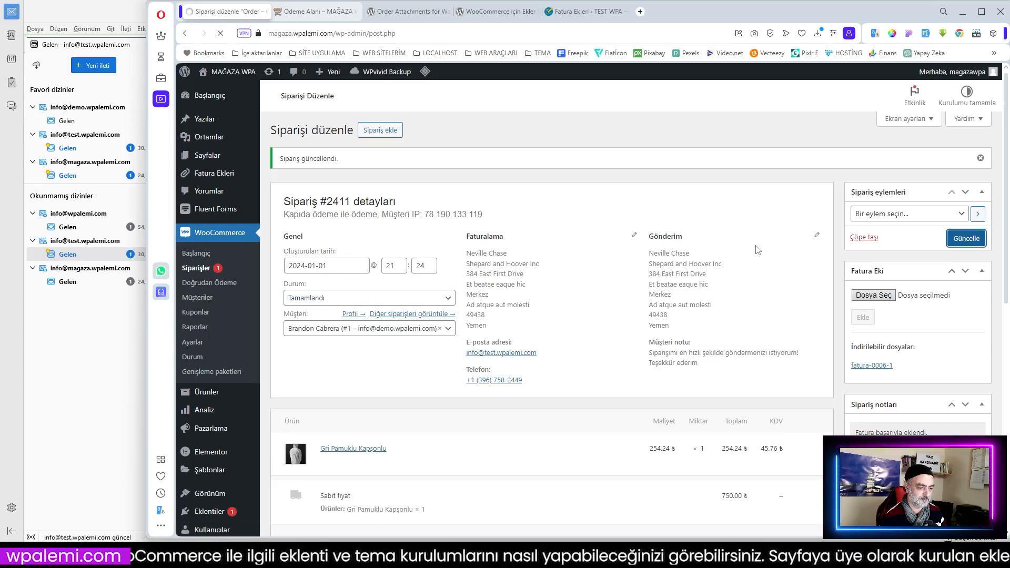
Switch to the mail program and read the "MAĞAZA WPA siparişiniz tamamlandı" email, including its attachment details and order table.
{"action": "key", "text": "alt+Tab"}
{"action": "left_click", "coordinate": [287, 147]}
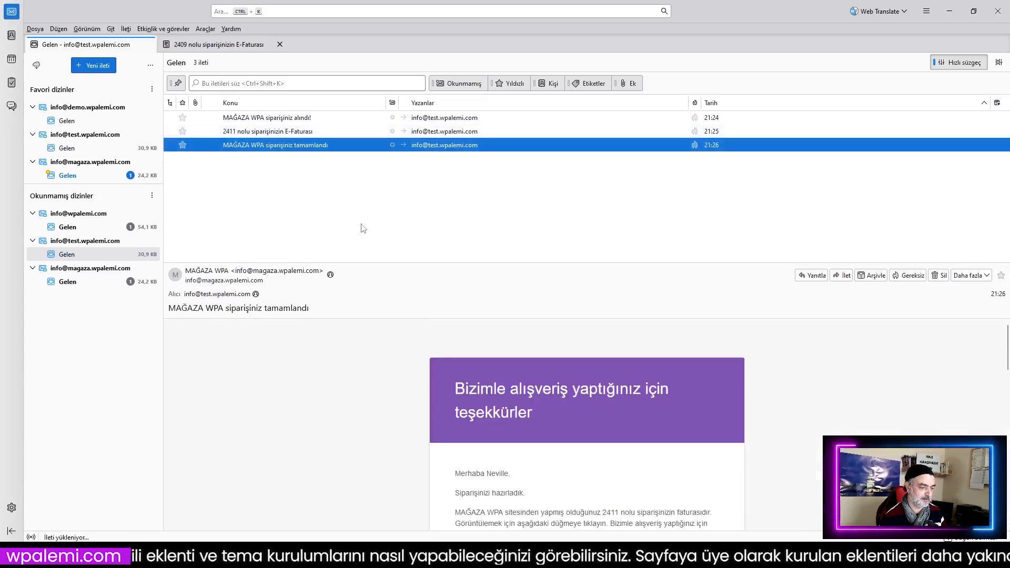
{"action": "scroll", "coordinate": [642, 374], "scroll_direction": "down", "scroll_amount": 1}
{"action": "scroll", "coordinate": [537, 358], "scroll_direction": "down", "scroll_amount": 1}
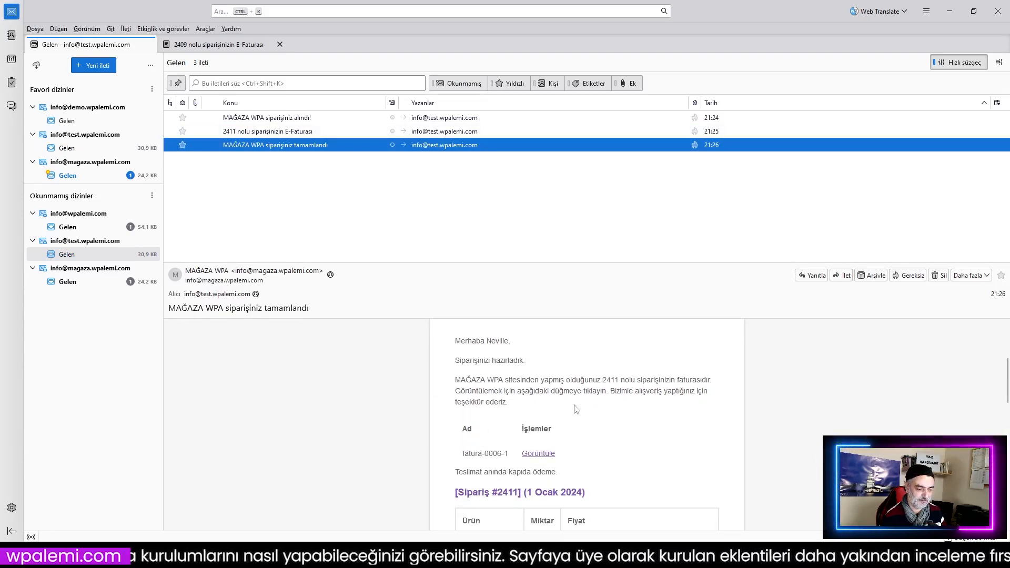
{"action": "scroll", "coordinate": [574, 405], "scroll_direction": "down", "scroll_amount": 3}
{"action": "scroll", "coordinate": [647, 384], "scroll_direction": "up", "scroll_amount": 2}
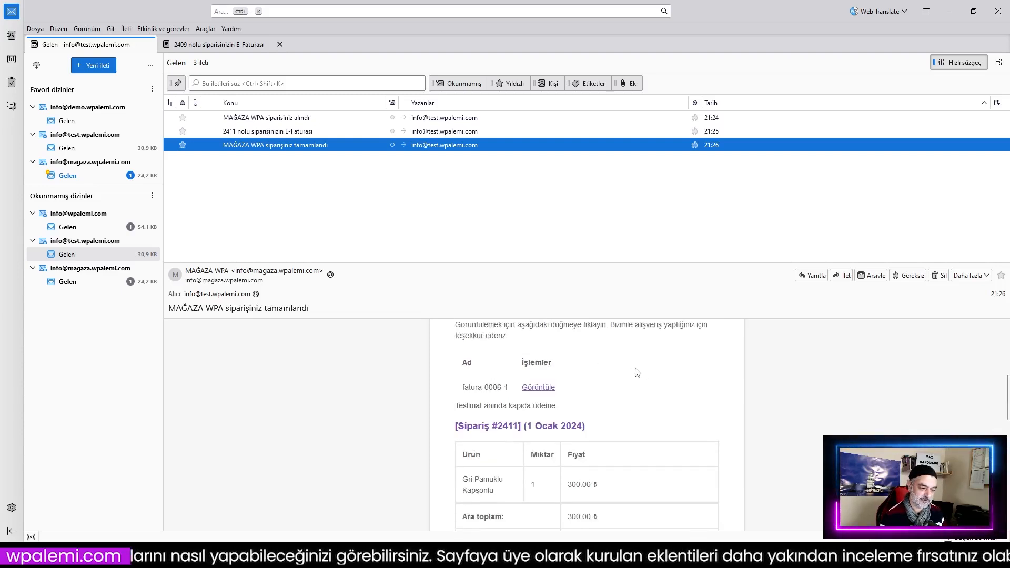
{"action": "scroll", "coordinate": [597, 395], "scroll_direction": "down", "scroll_amount": 1}
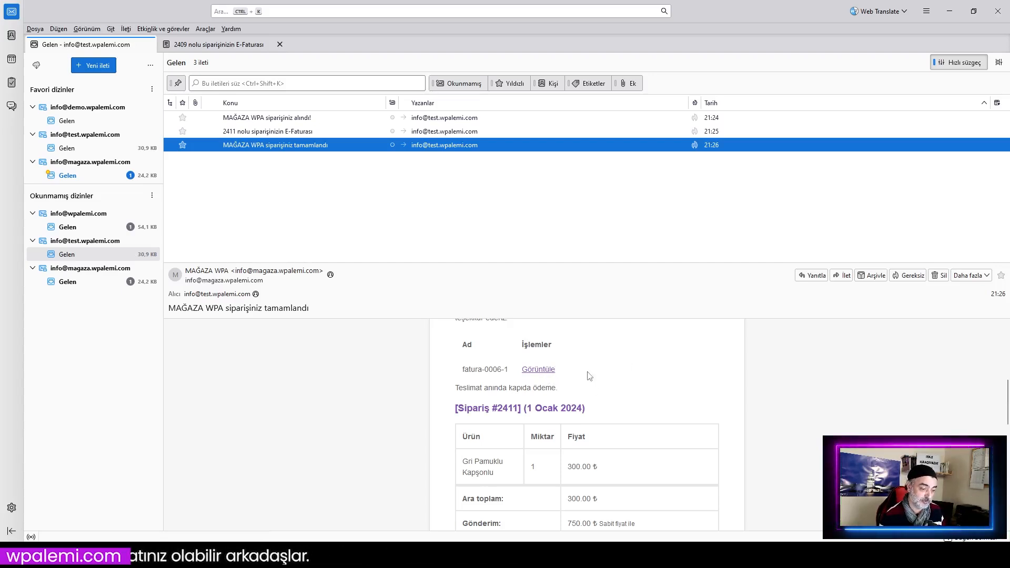
View the fatura-0006-1 invoice through the completed-order email's "Görüntüle" link and close the PDF.
{"action": "left_click", "coordinate": [539, 370]}
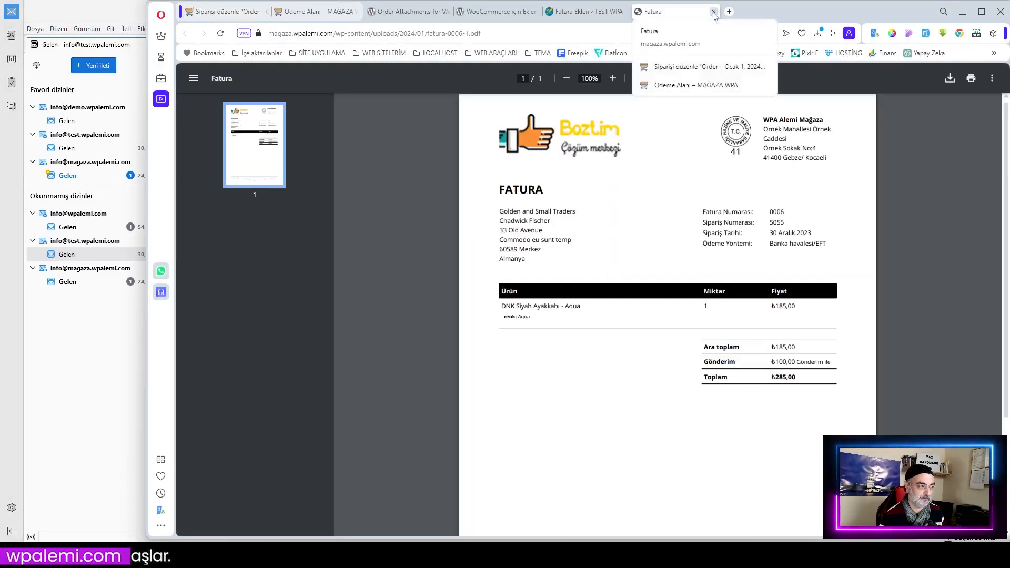
{"action": "left_click", "coordinate": [713, 12]}
{"action": "left_click", "coordinate": [799, 177]}
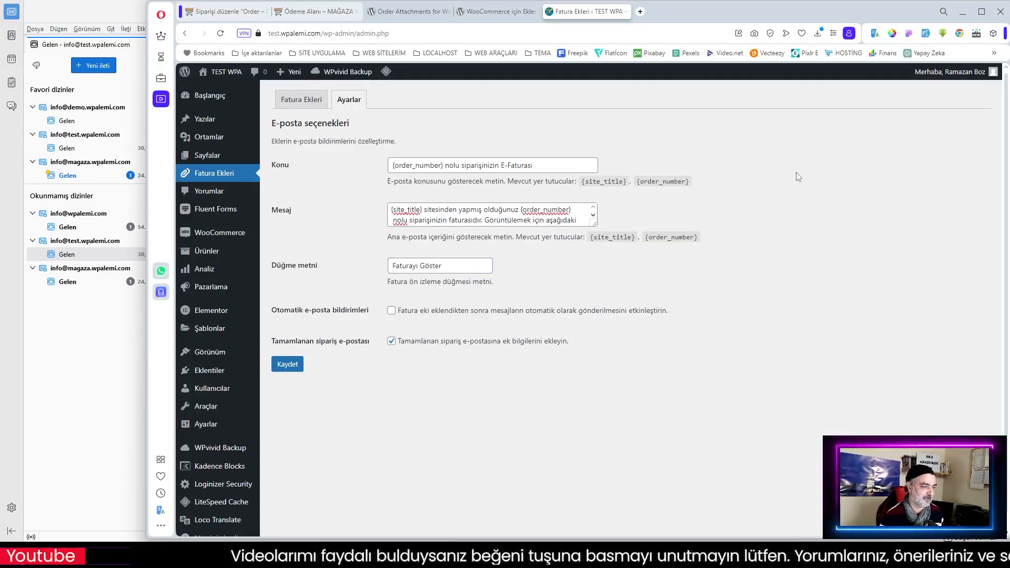